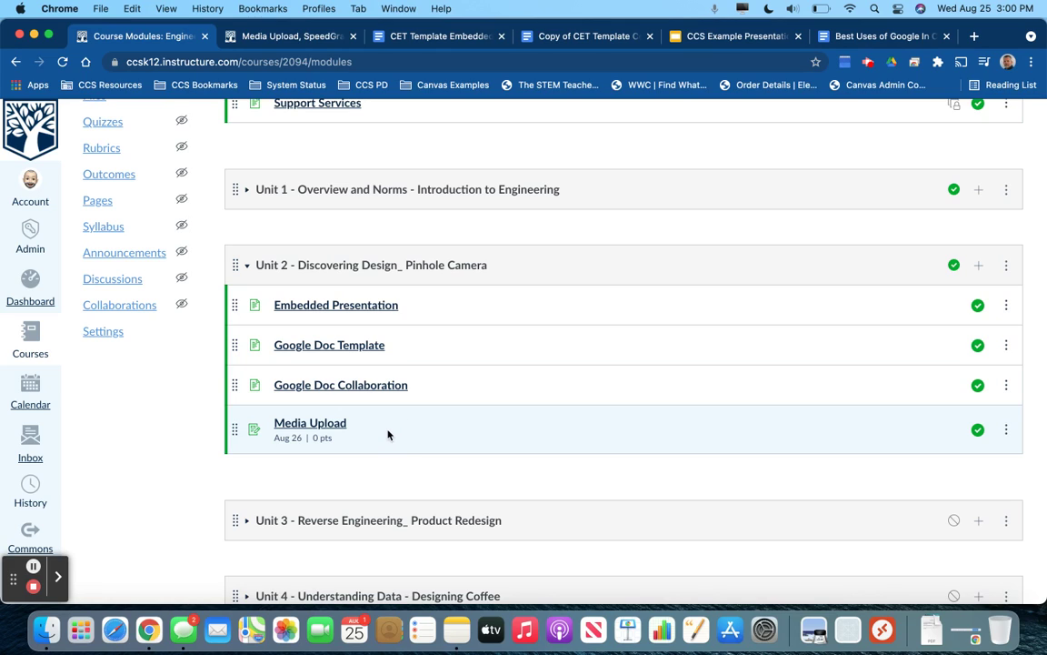
# Step: Examine the edit settings of the Unit 2 Media Upload assignment, including its online entry options and assignment dates, and leave without saving
pyautogui.click(327, 431)
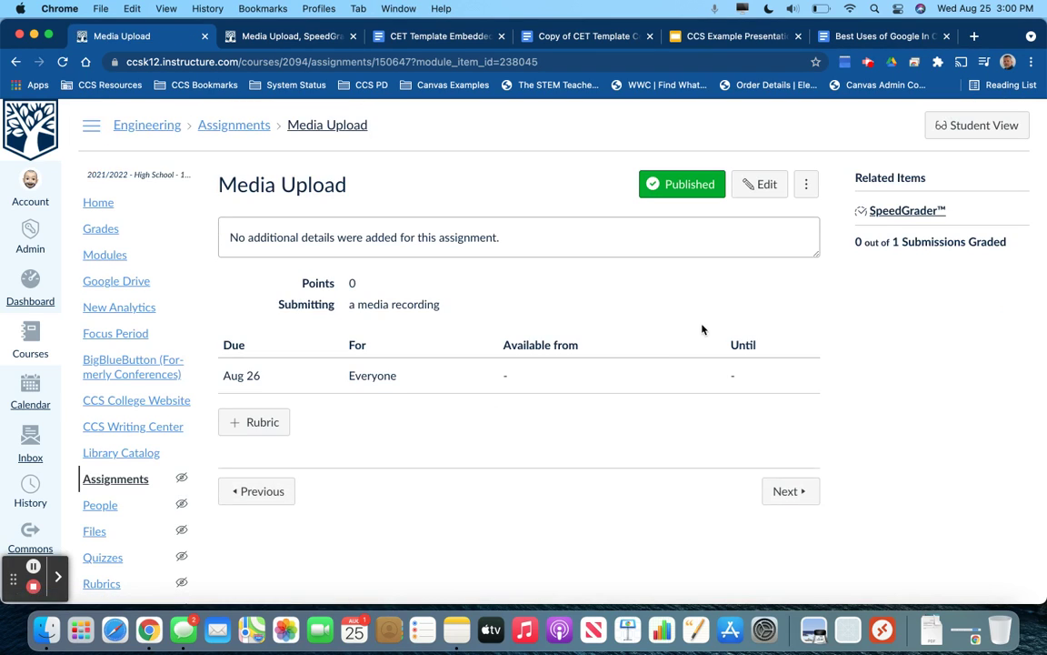
pyautogui.click(750, 186)
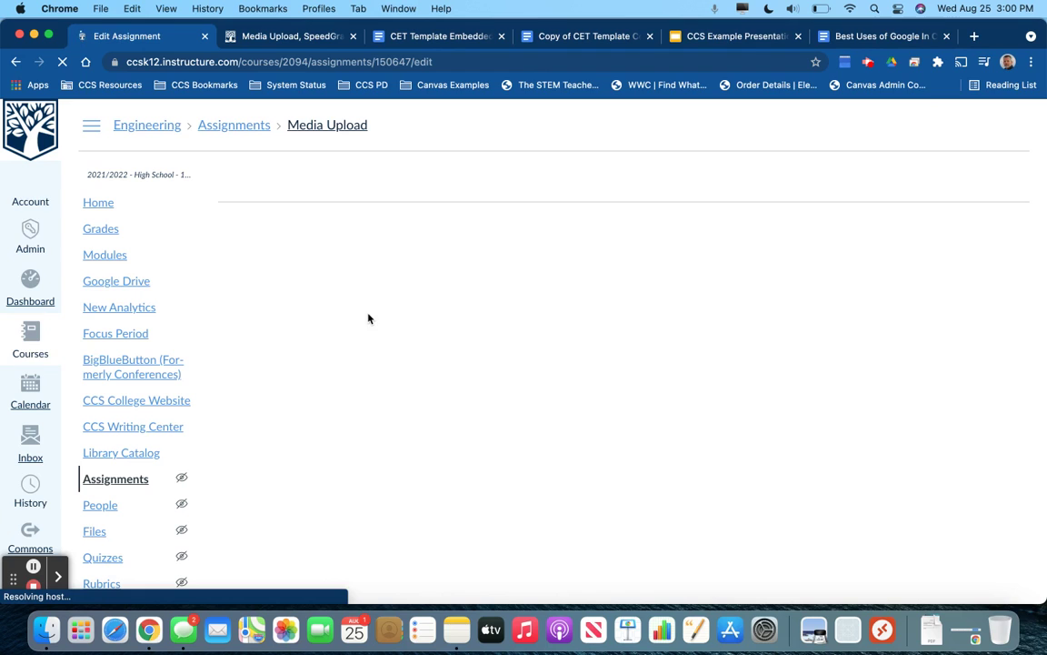
pyautogui.scroll(-5, 368, 313)
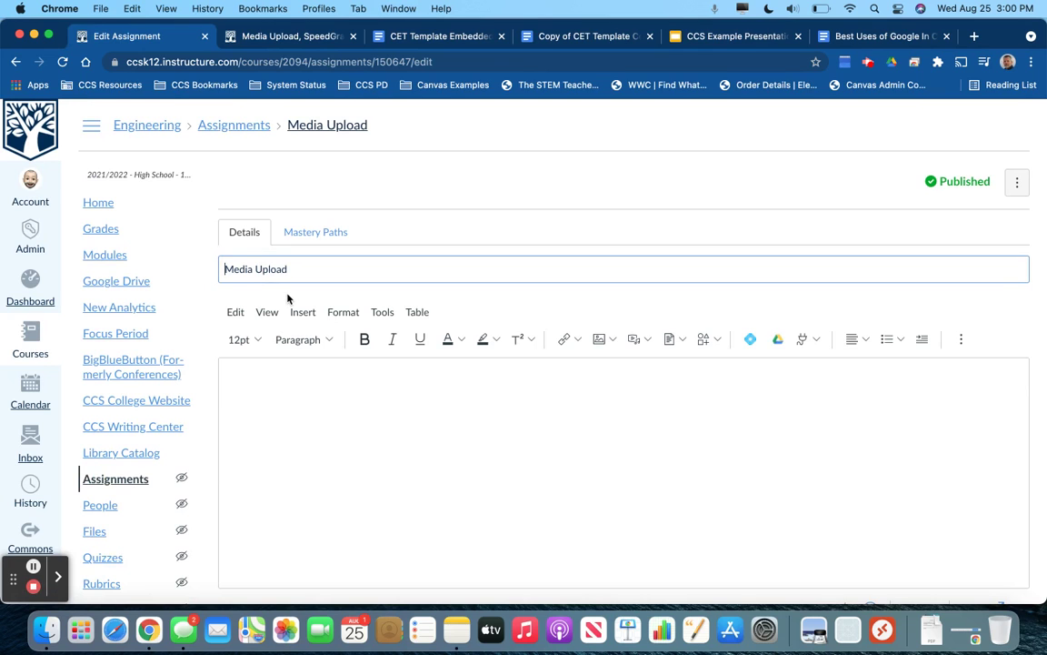
pyautogui.scroll(-10, 287, 298)
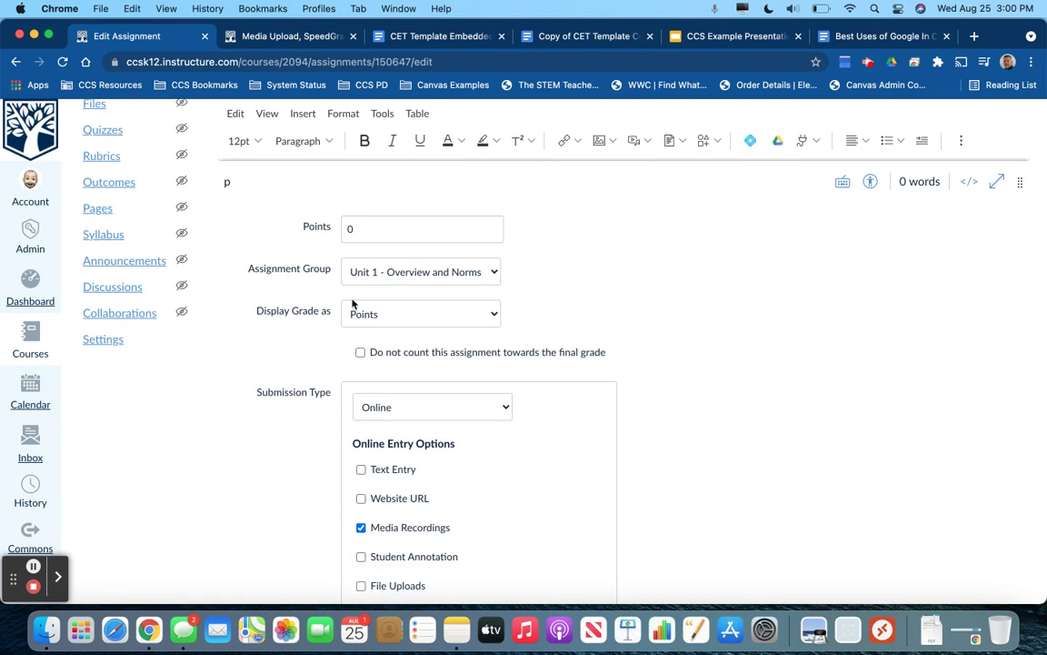
pyautogui.scroll(-3, 353, 303)
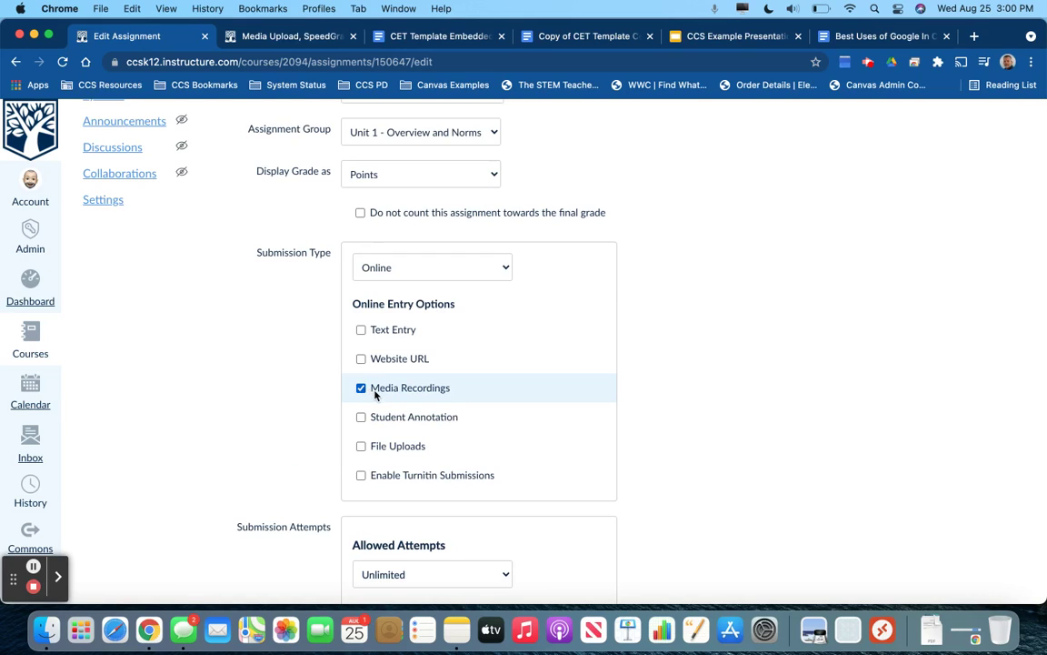
pyautogui.scroll(-1, 367, 395)
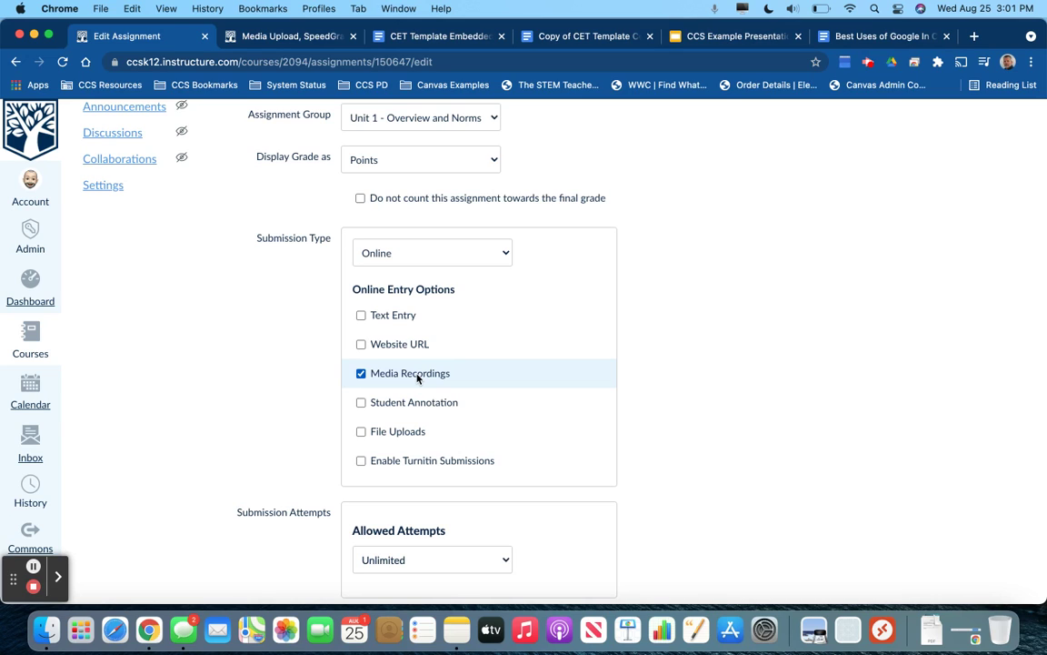
pyautogui.scroll(-10, 417, 379)
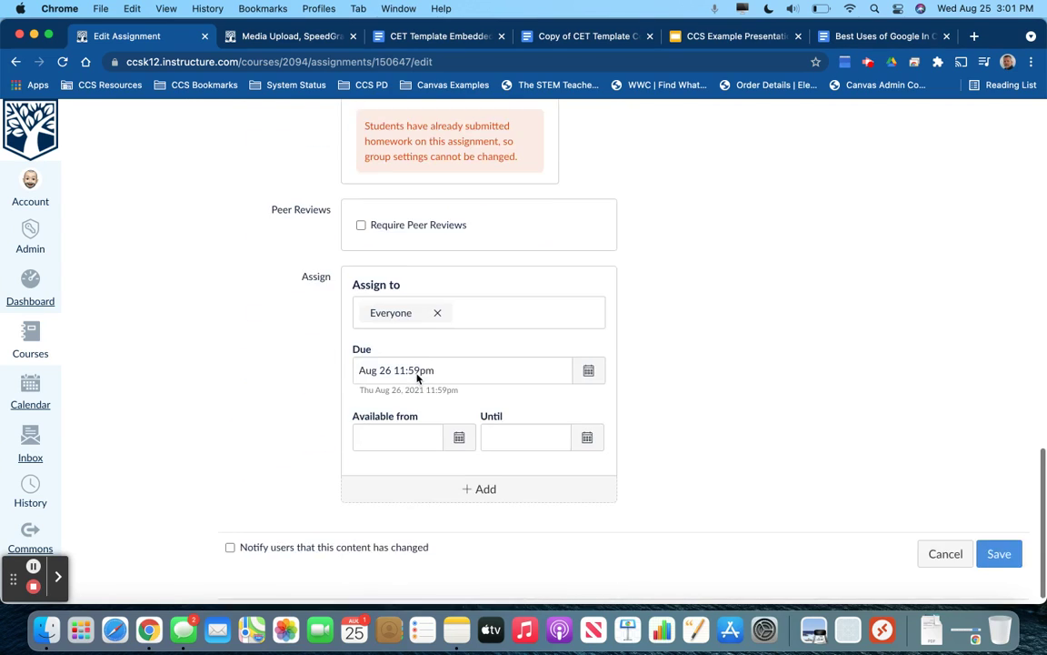
pyautogui.scroll(5, 409, 373)
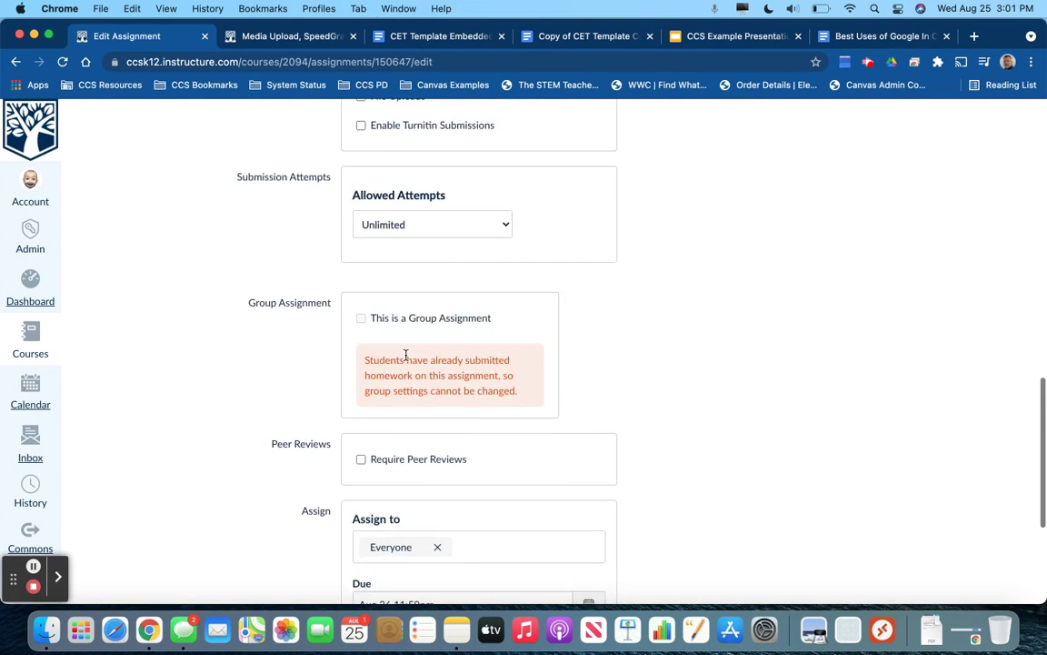
pyautogui.scroll(10, 406, 354)
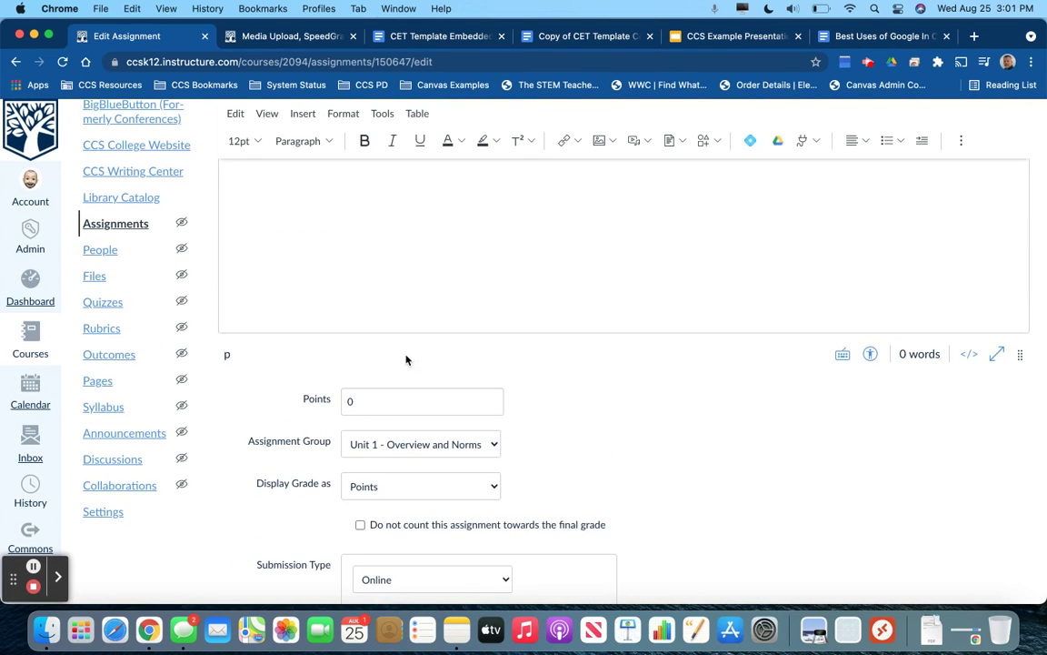
pyautogui.scroll(-15, 406, 360)
pyautogui.click(944, 540)
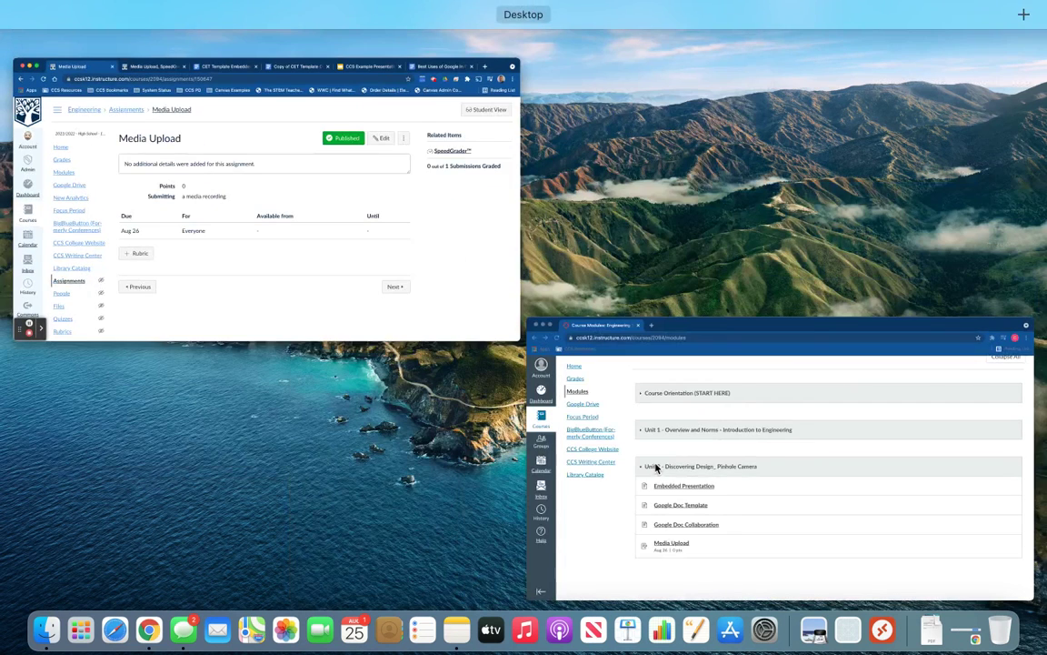
# Step: Switch to the student's browser window and start a new Media Upload attempt with the media recorder open
pyautogui.click(535, 461)
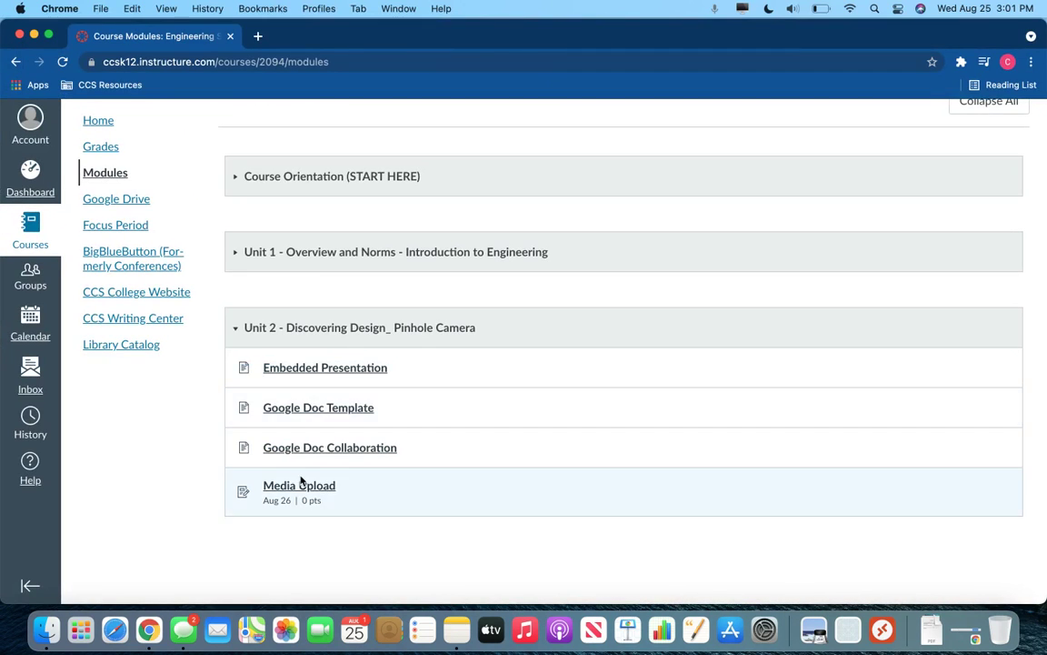
pyautogui.click(303, 487)
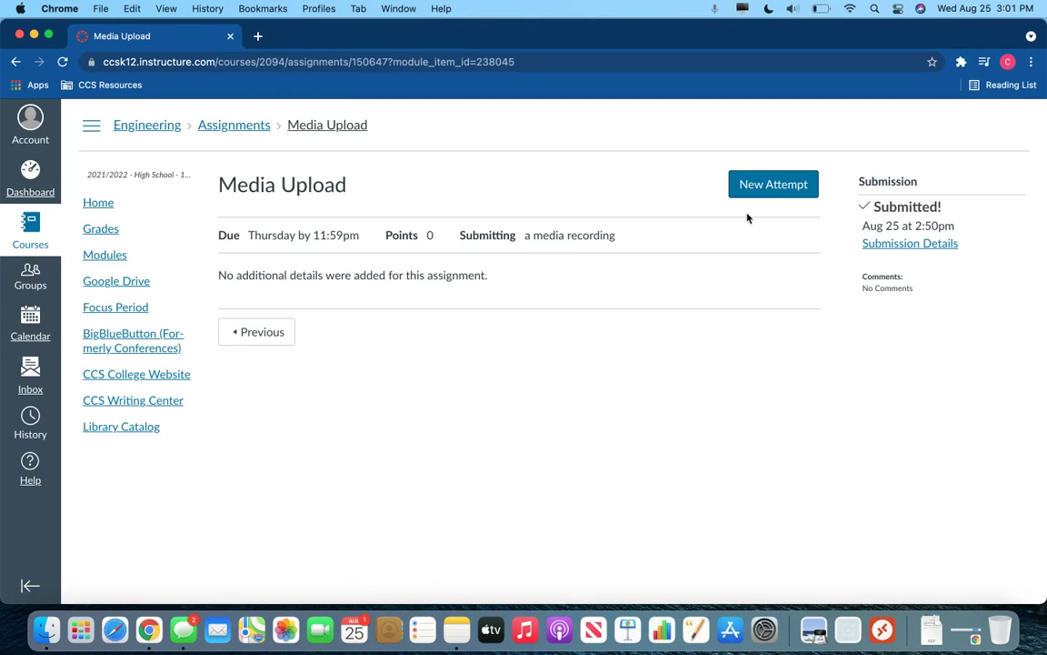
pyautogui.click(768, 193)
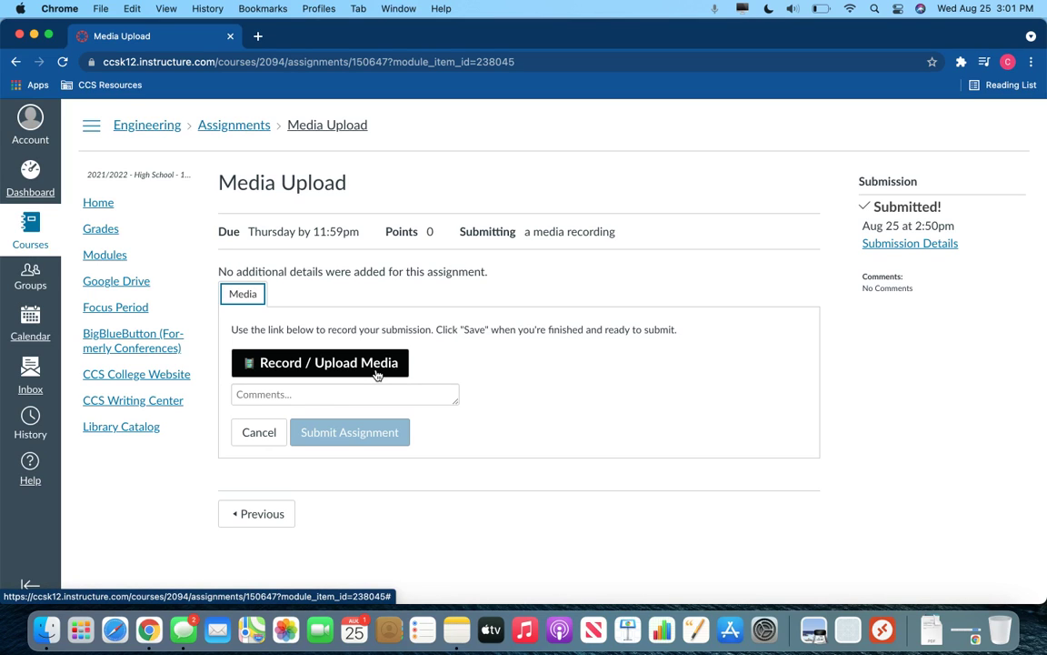
pyautogui.click(318, 363)
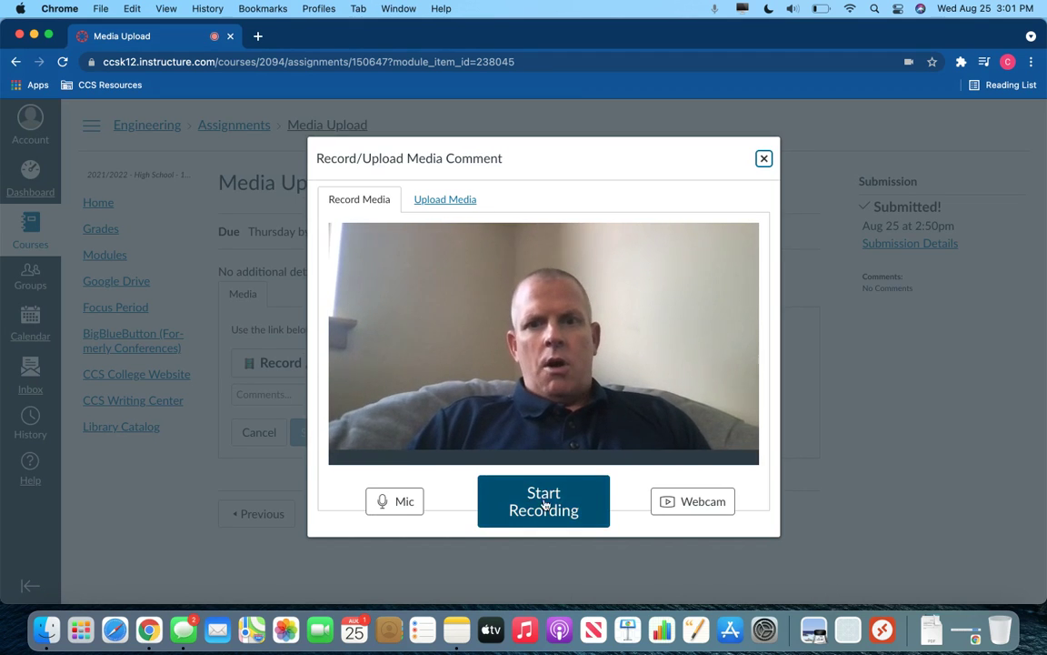
# Step: Check the available microphones and webcams, and record a webcam video about 4 seconds long
pyautogui.click(405, 510)
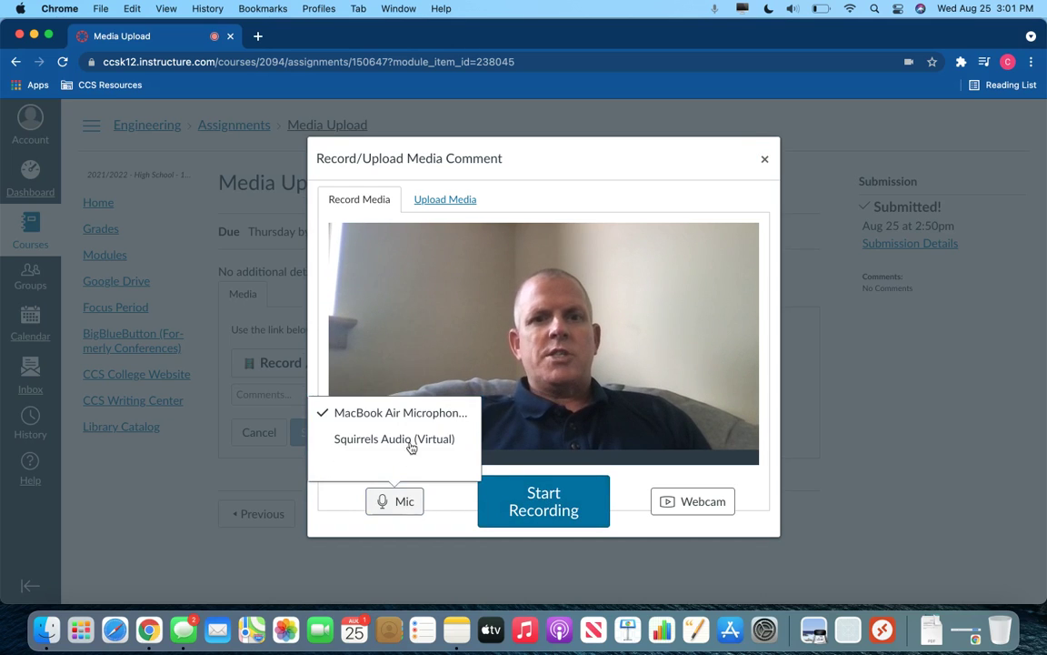
pyautogui.click(665, 503)
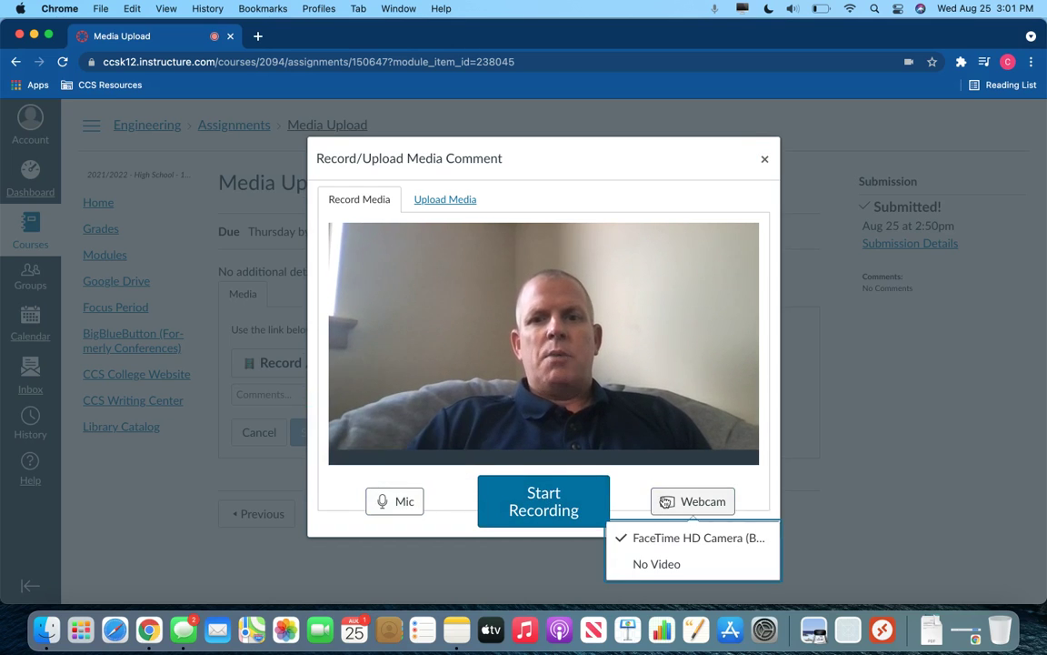
pyautogui.click(541, 504)
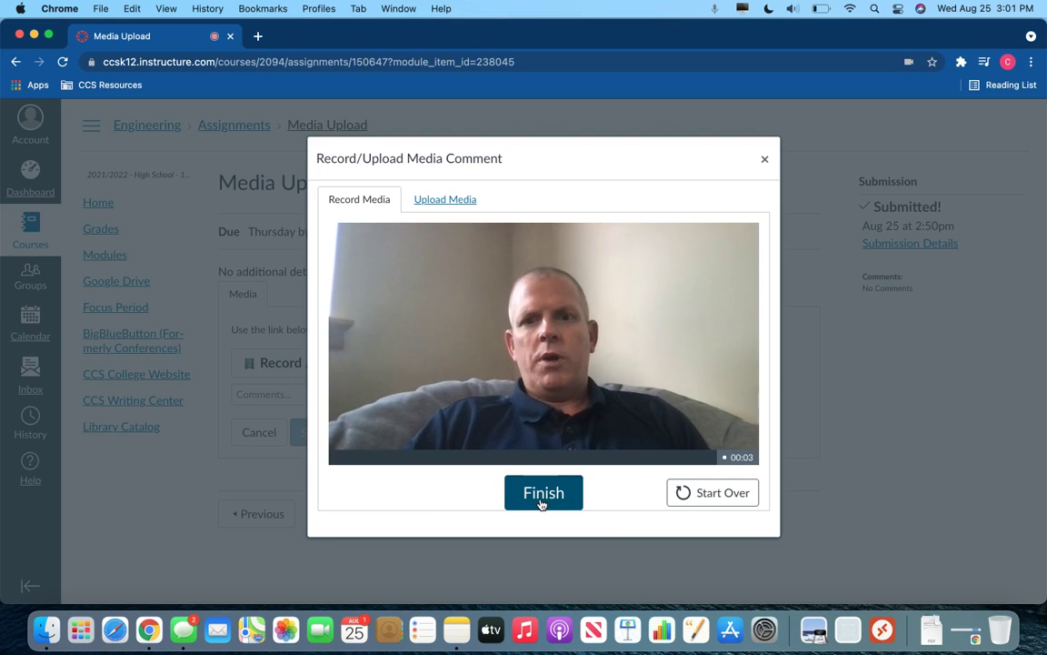
pyautogui.click(543, 492)
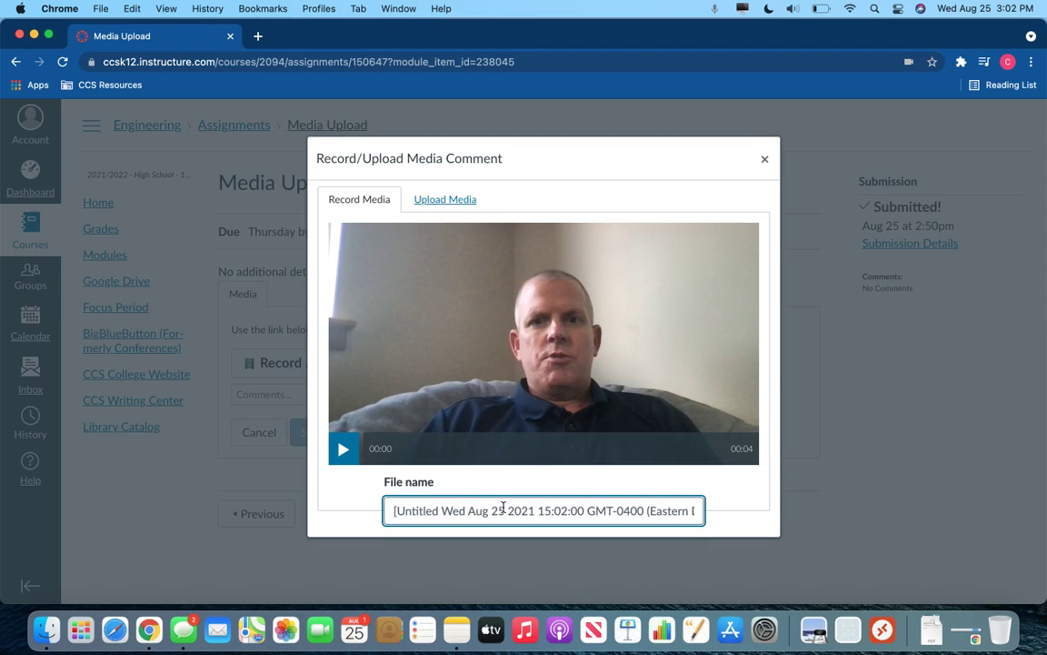
# Step: Name the recorded video "Example 2" and save it to the submission
pyautogui.press('super+a')
pyautogui.write('Example')
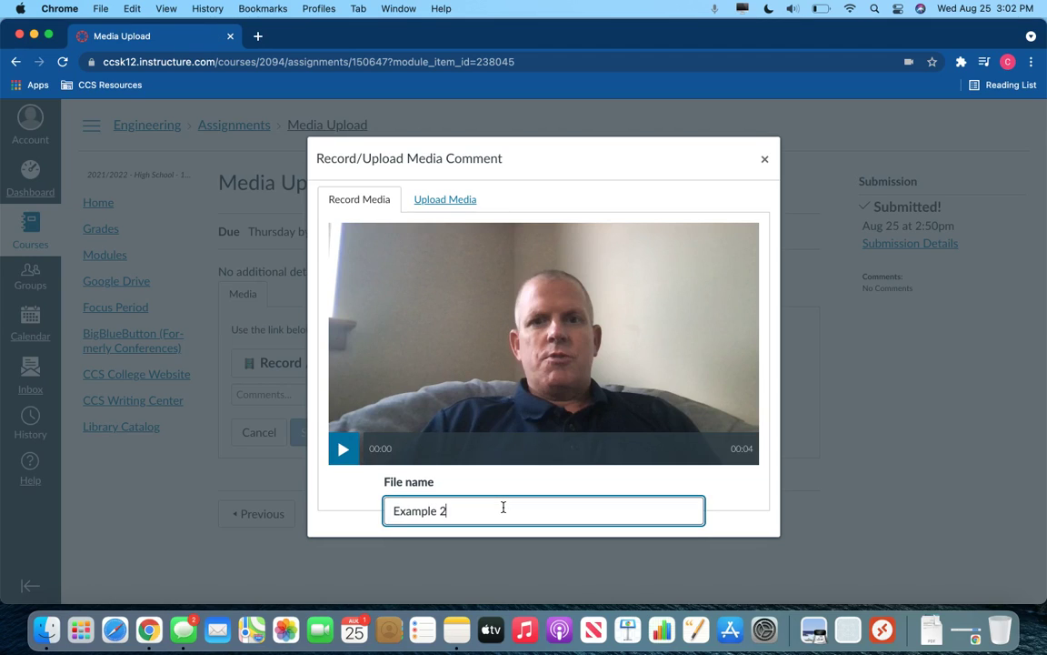
pyautogui.scroll(-1, 503, 509)
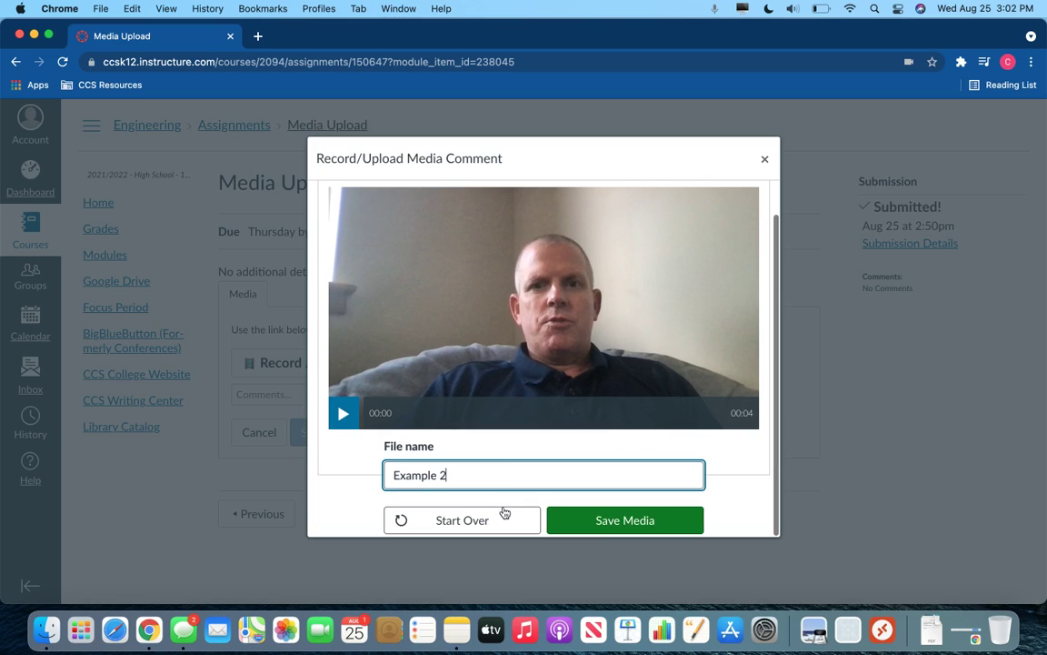
pyautogui.click(587, 519)
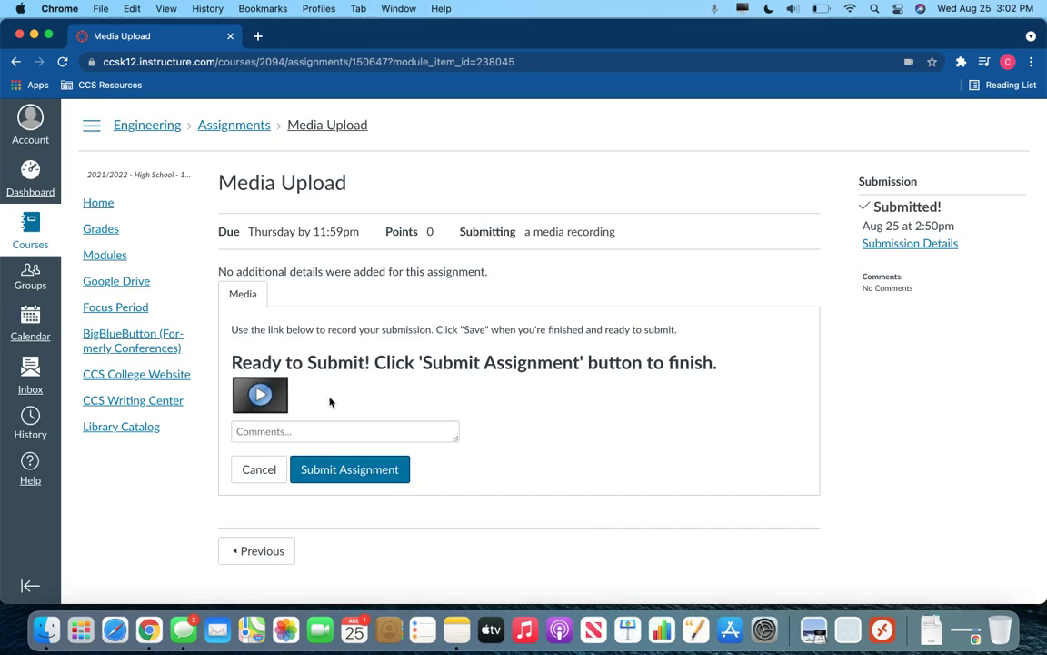
# Step: Submit the Media Upload assignment with the saved recording, leaving the comment empty
pyautogui.click(318, 433)
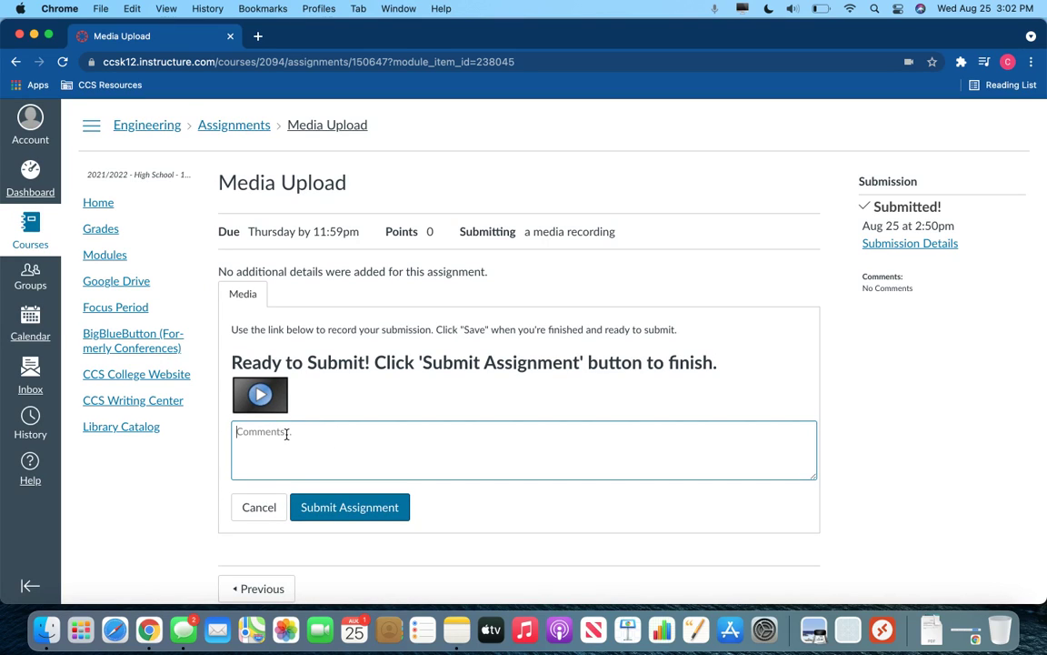
pyautogui.click(331, 515)
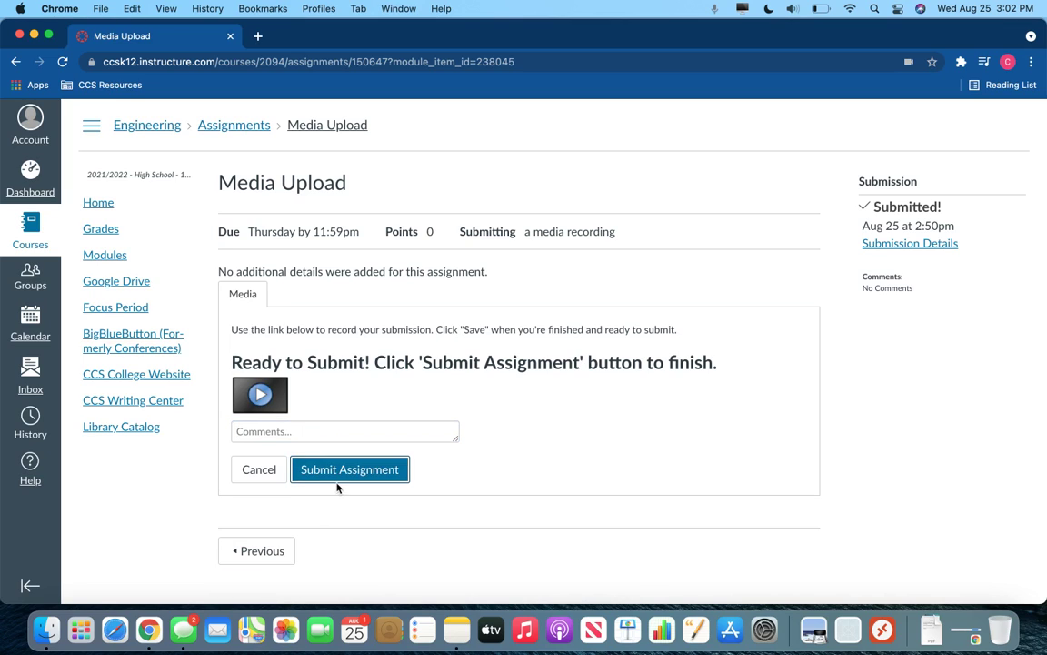
pyautogui.click(339, 482)
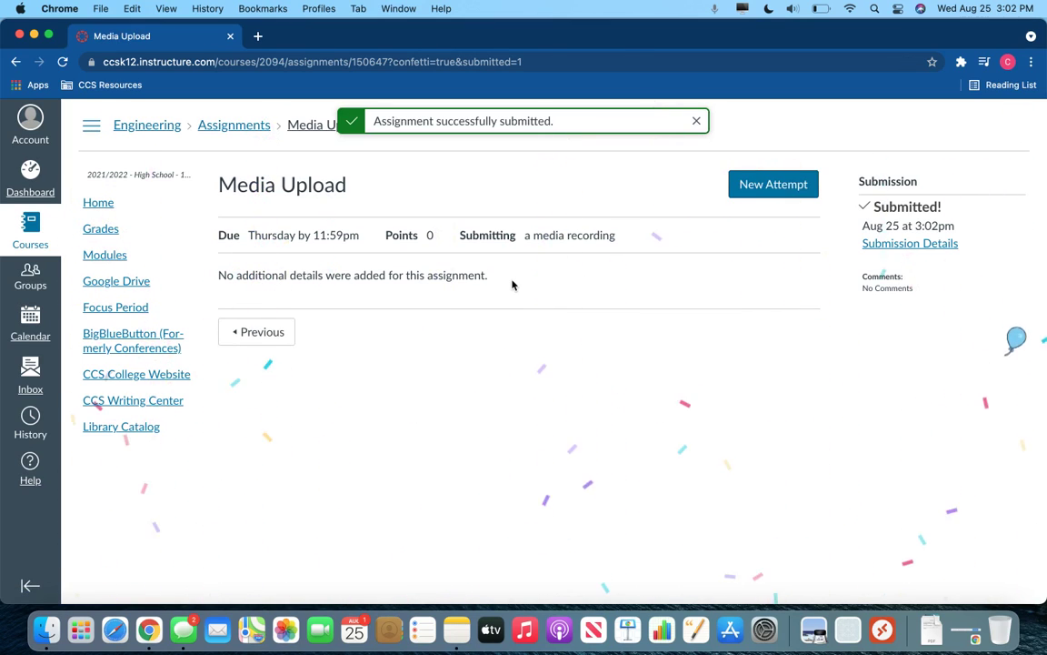
# Step: Switch back to the teacher's browser window and open SpeedGrader for the Media Upload assignment
pyautogui.hotkey('ctrl', 'Up')
pyautogui.click(332, 269)
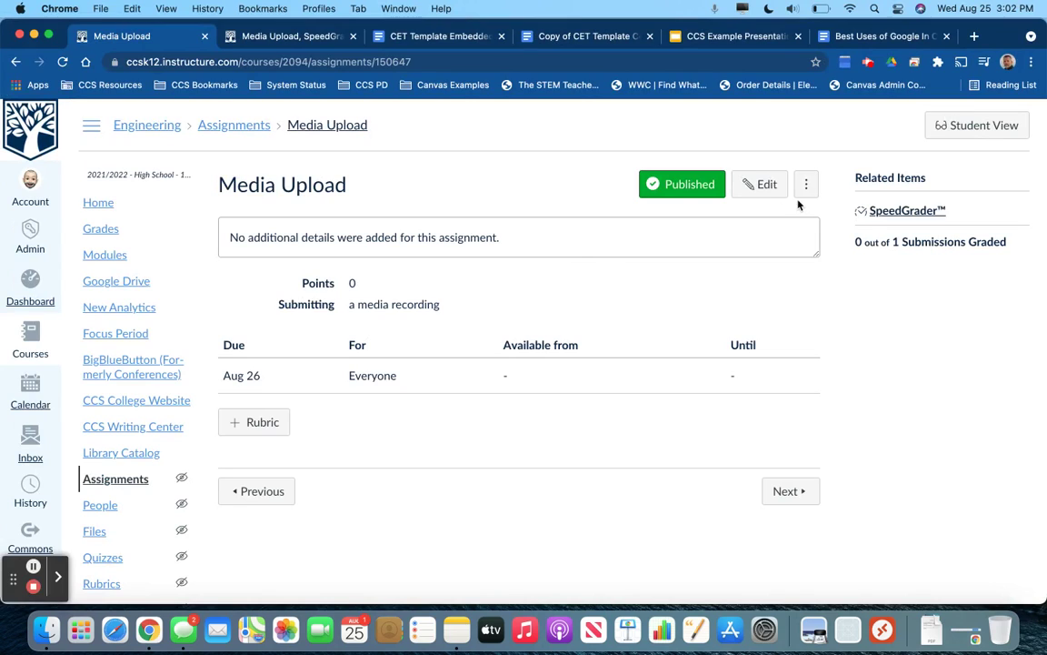
pyautogui.click(881, 211)
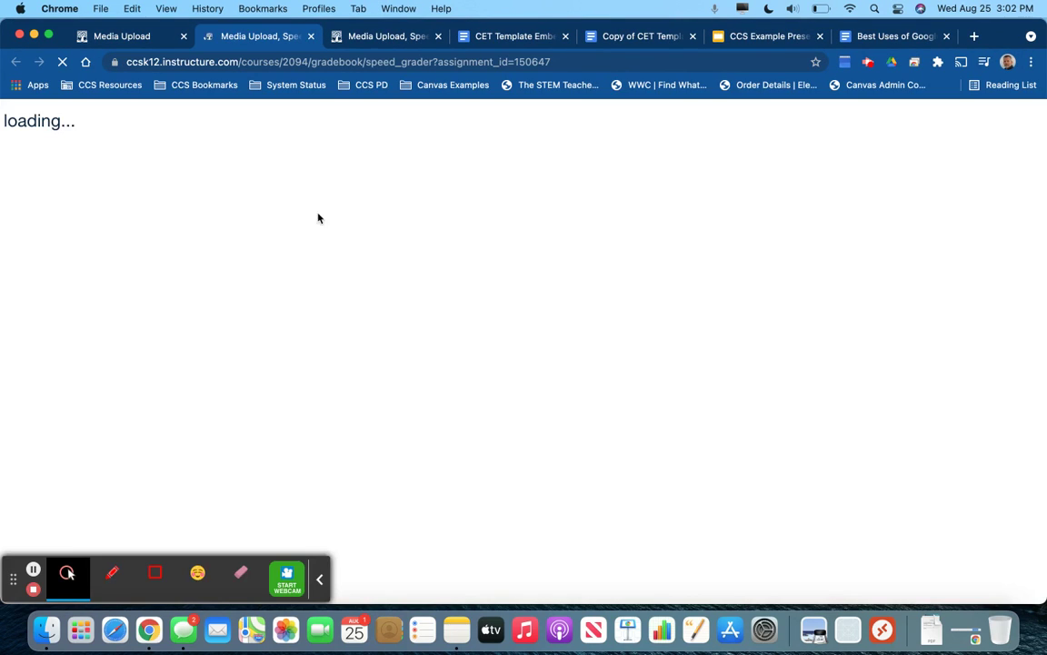
pyautogui.click(319, 578)
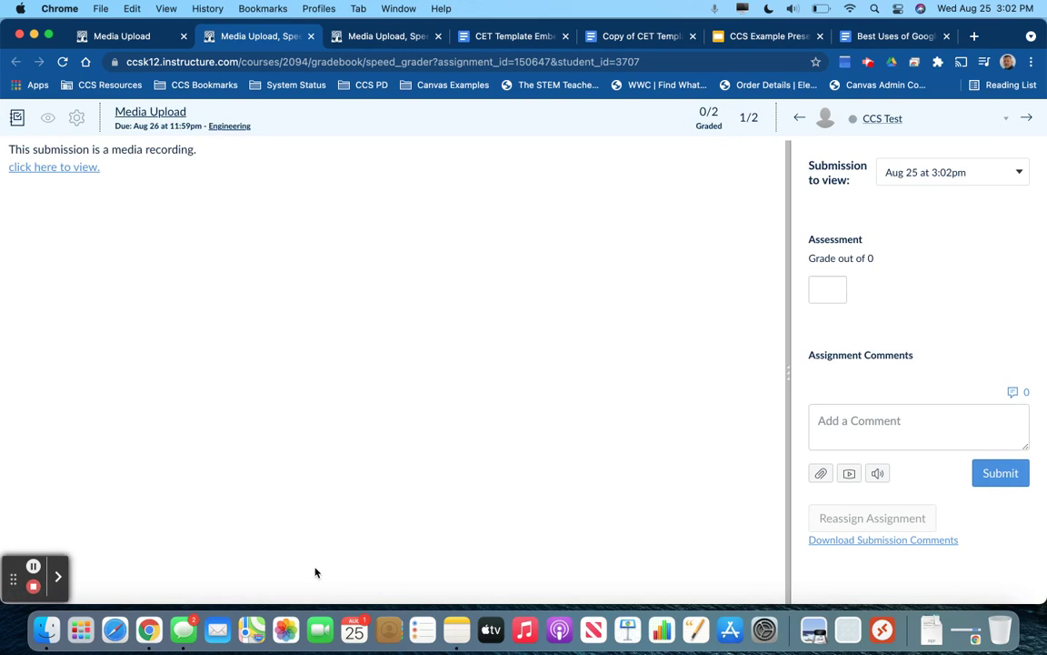
# Step: View the student's media recording and check the list of submission attempts, keeping the Aug 25 at 3:02pm one selected
pyautogui.click(59, 168)
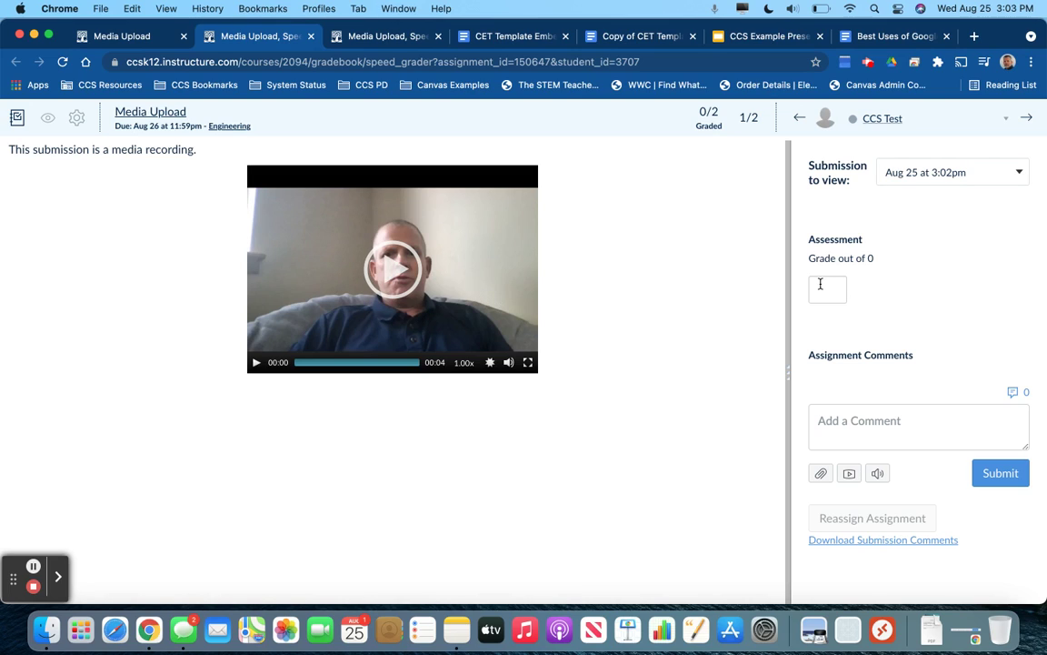
pyautogui.click(909, 175)
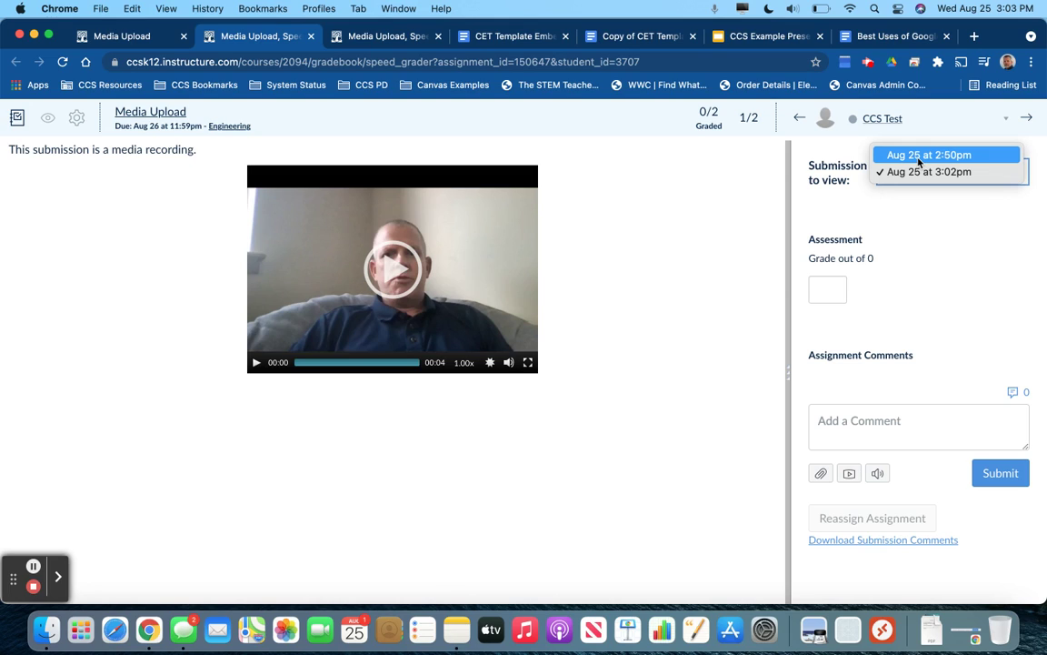
pyautogui.click(909, 207)
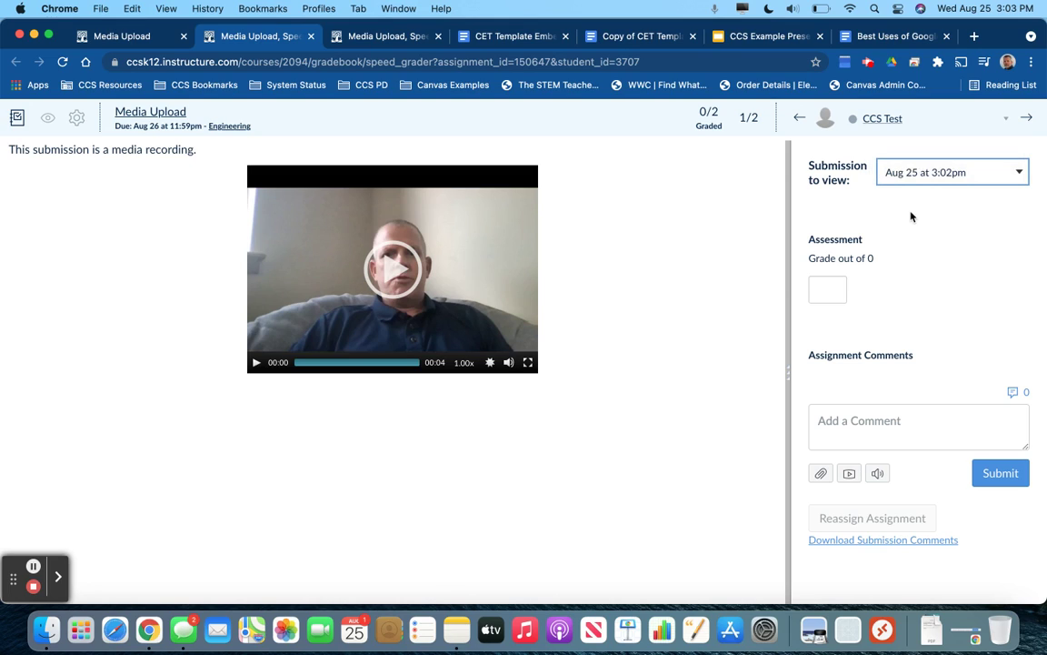
# Step: Look at the record and upload options for a media comment, allowing microphone and camera access, and close without adding one
pyautogui.click(847, 474)
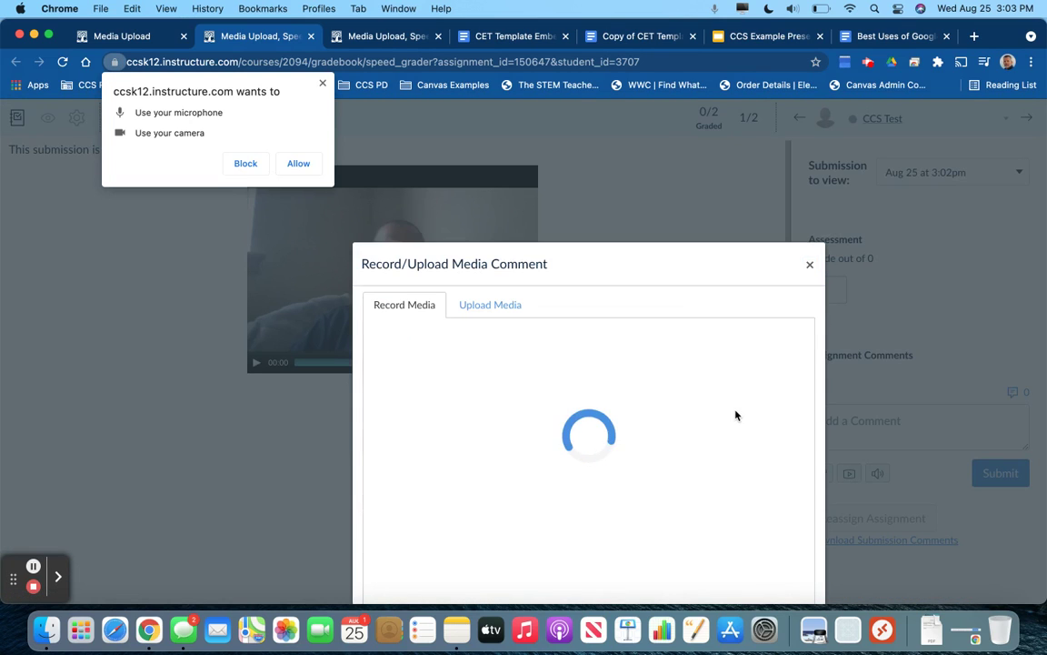
pyautogui.click(304, 167)
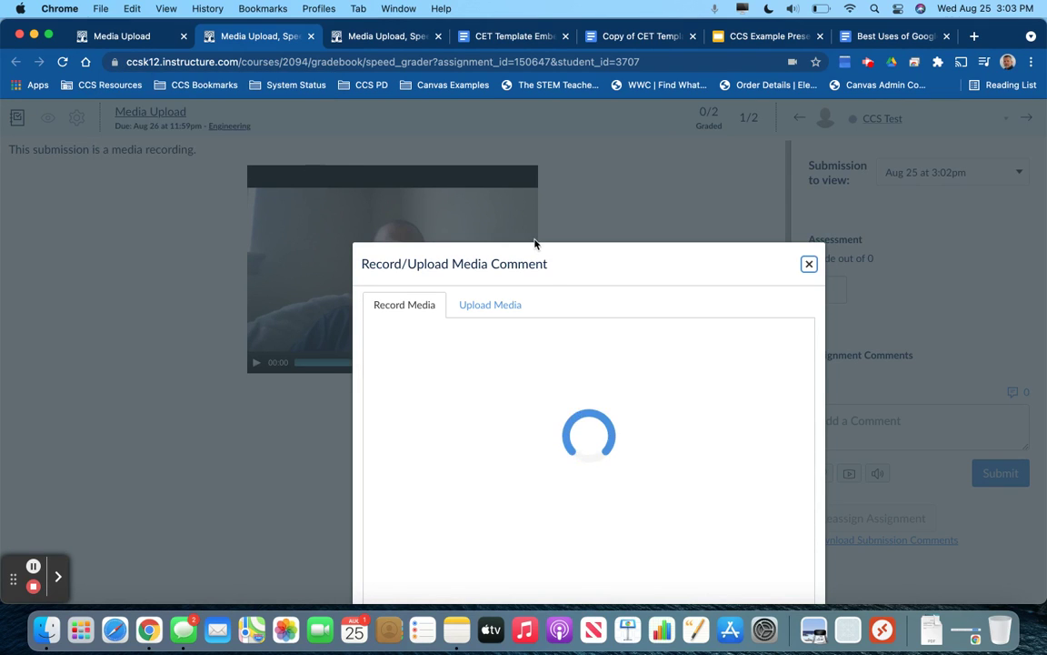
pyautogui.moveTo(559, 270); pyautogui.dragTo(499, 168)
pyautogui.moveTo(491, 156); pyautogui.dragTo(486, 149)
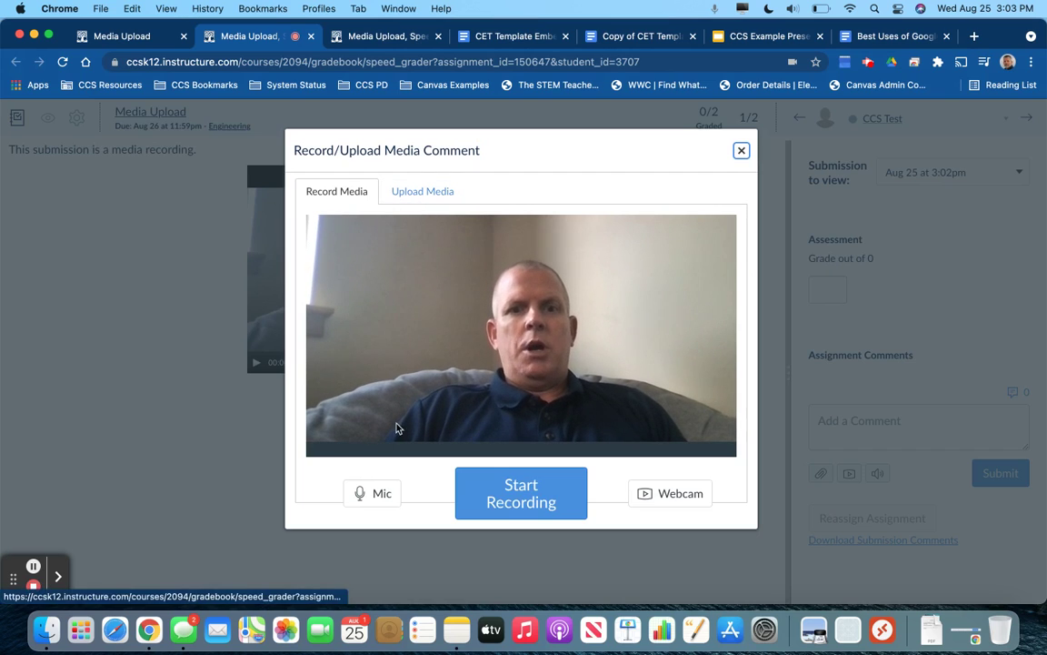
pyautogui.click(442, 193)
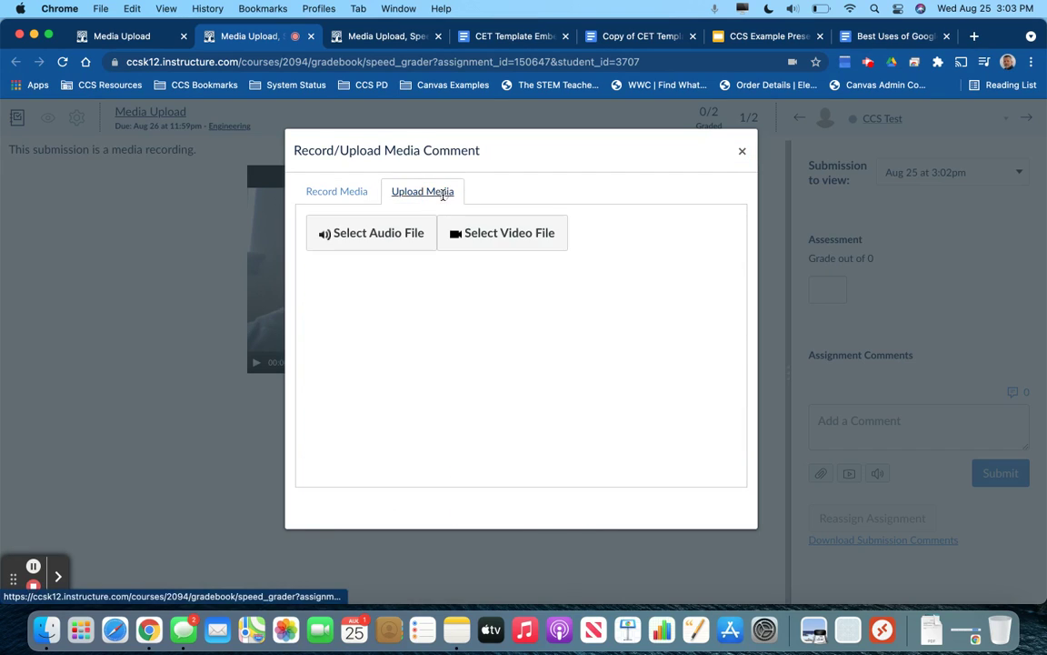
pyautogui.click(742, 151)
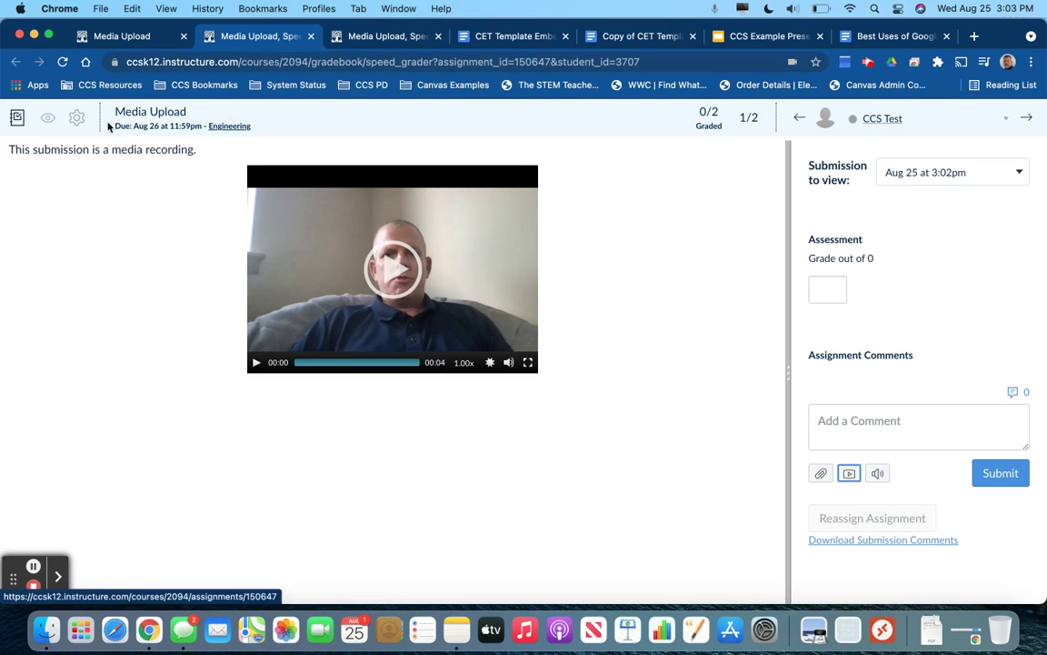
# Step: Close the extra SpeedGrader tab and go from the Media Upload assignment to the Engineering course's Discussions area
pyautogui.click(310, 36)
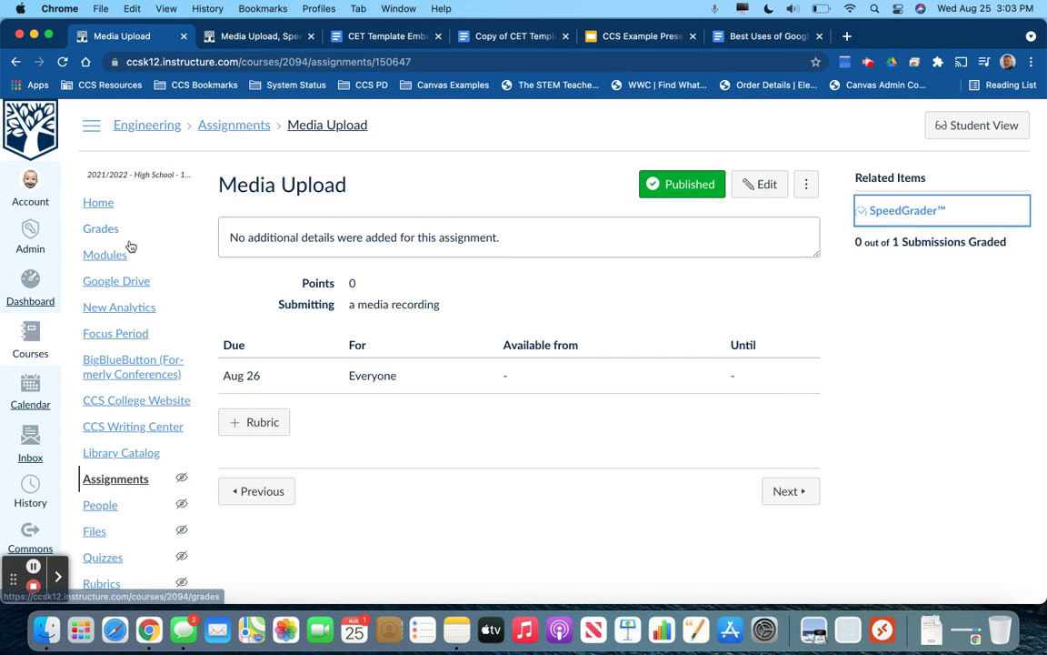
pyautogui.scroll(-2, 109, 432)
pyautogui.scroll(-2, 100, 491)
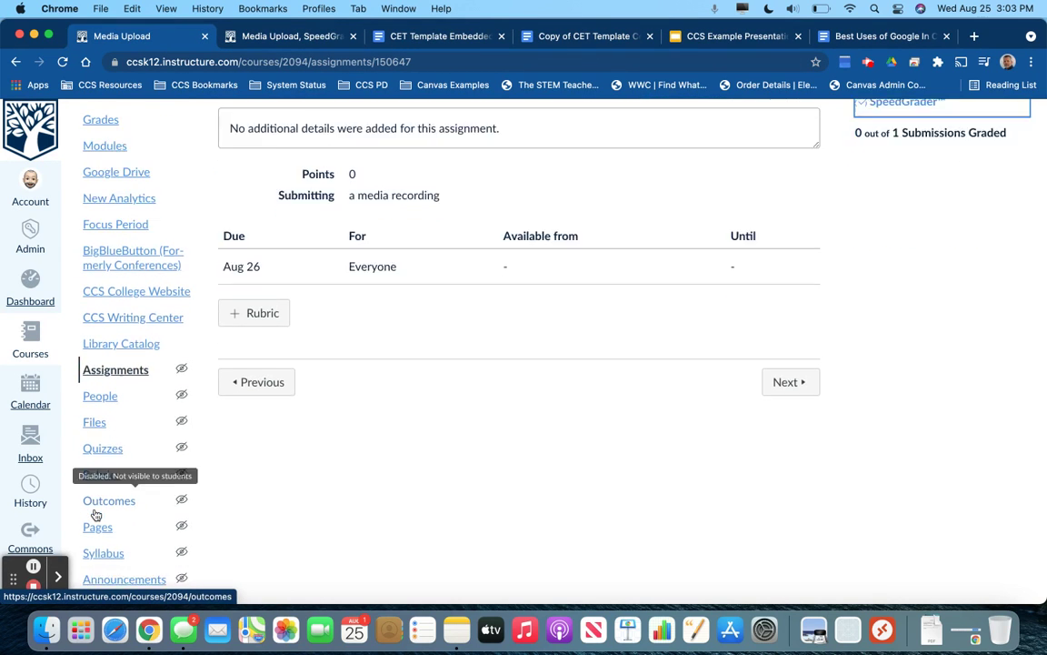
pyautogui.click(103, 535)
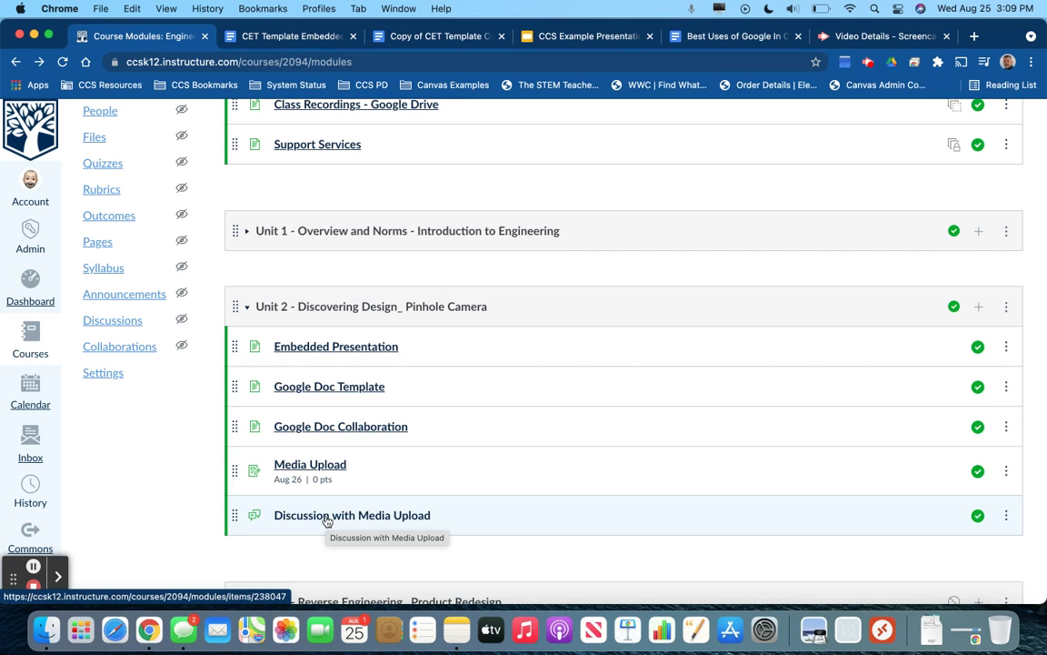
# Step: Switch to the student's browser window and open Discussion with Media Upload from Unit 2 in the course modules
pyautogui.hotkey('ctrl', 'Up')
pyautogui.click(468, 372)
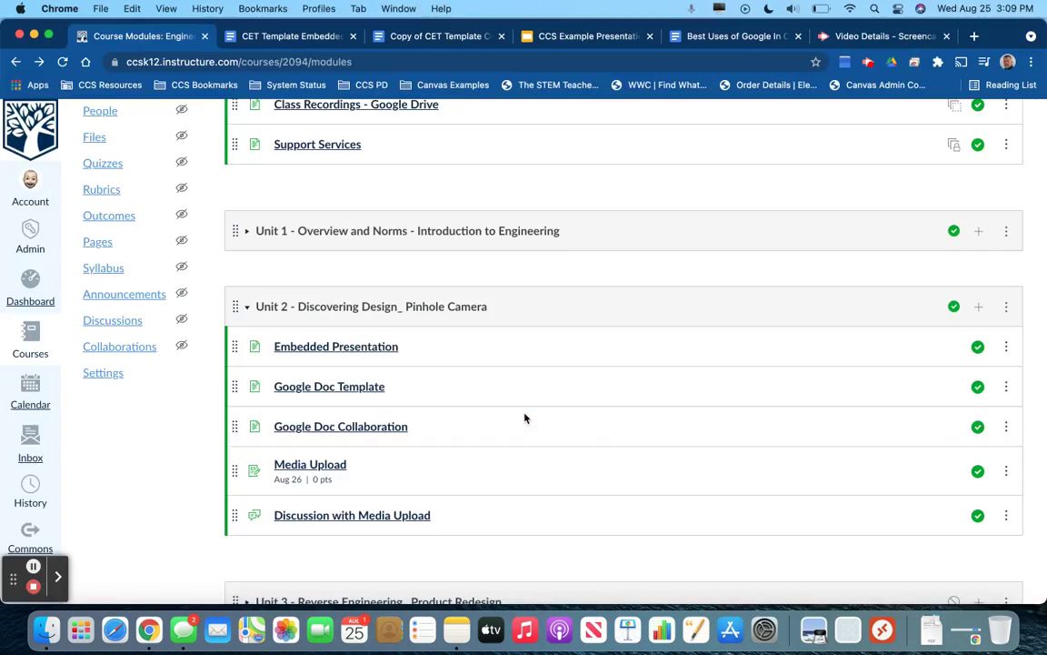
pyautogui.hotkey('ctrl', 'Up')
pyautogui.click(117, 285)
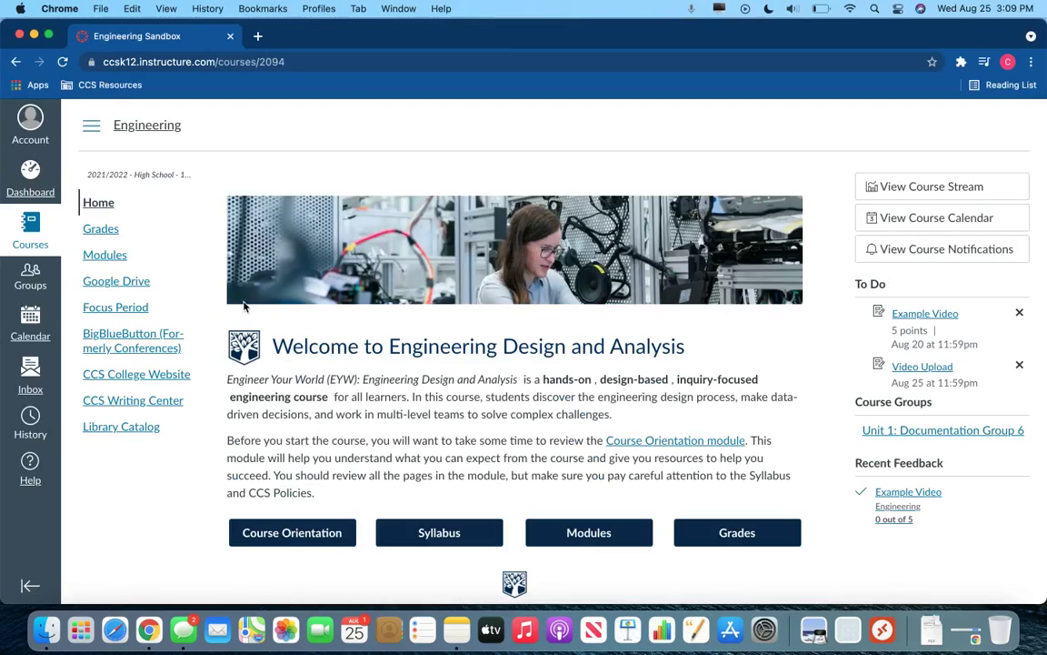
pyautogui.click(105, 257)
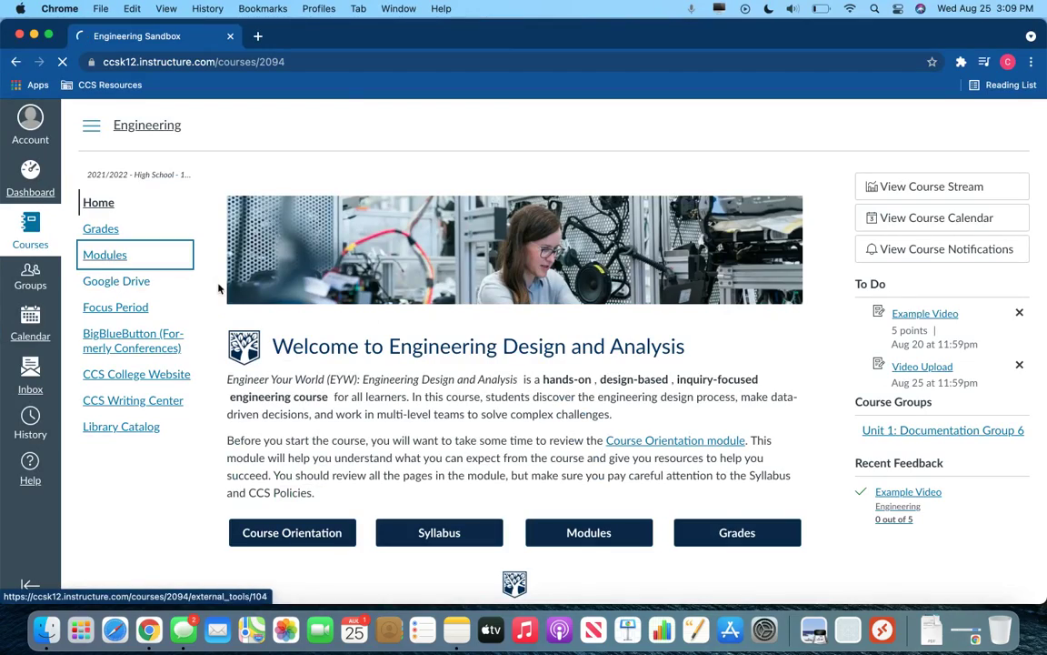
pyautogui.scroll(-3, 388, 430)
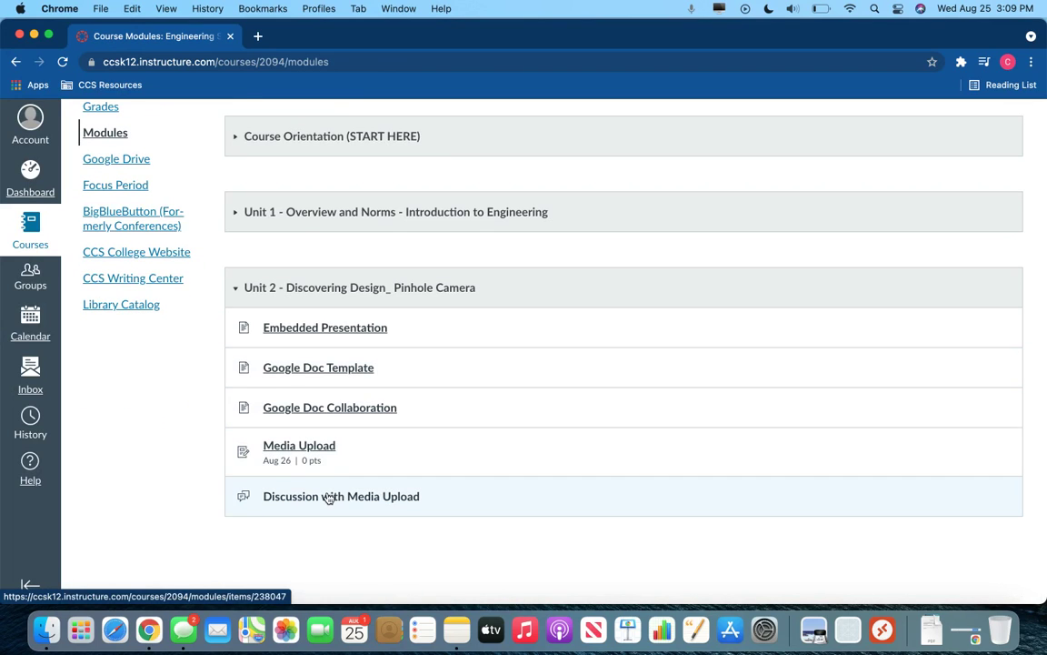
pyautogui.click(330, 497)
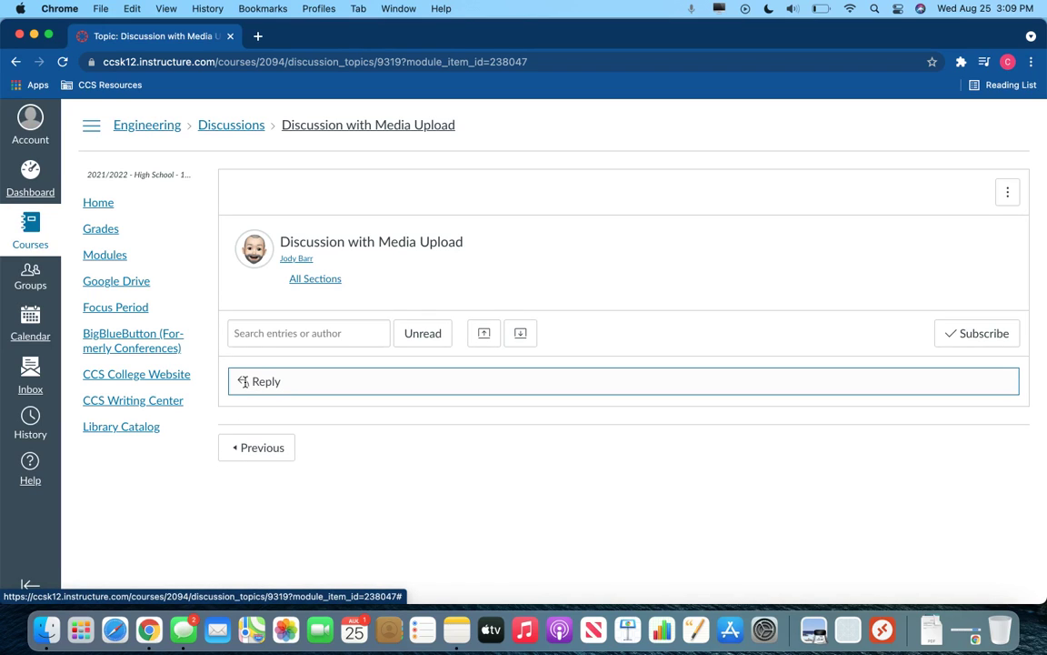
# Step: Start a reply to the discussion and open the option to upload or record media in it
pyautogui.click(244, 381)
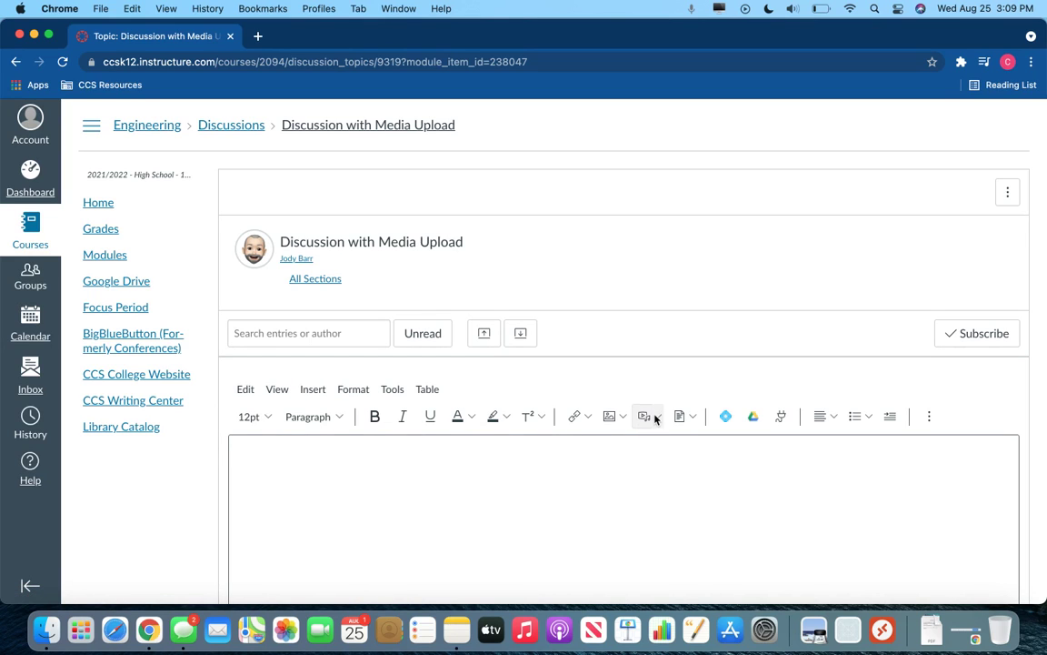
pyautogui.scroll(-3, 655, 419)
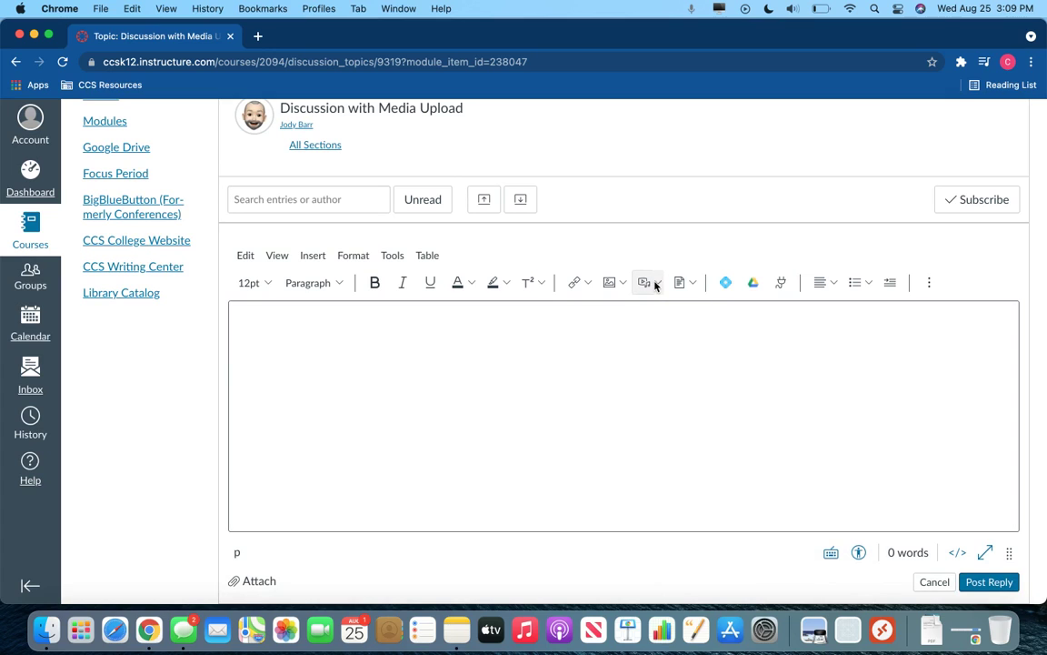
pyautogui.click(656, 286)
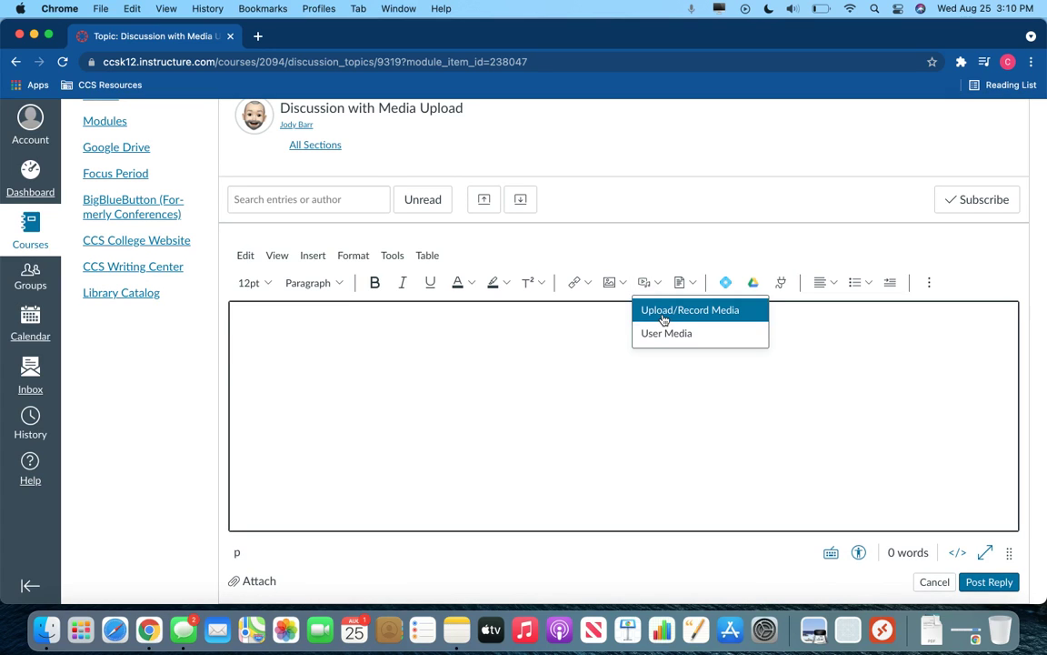
pyautogui.click(664, 313)
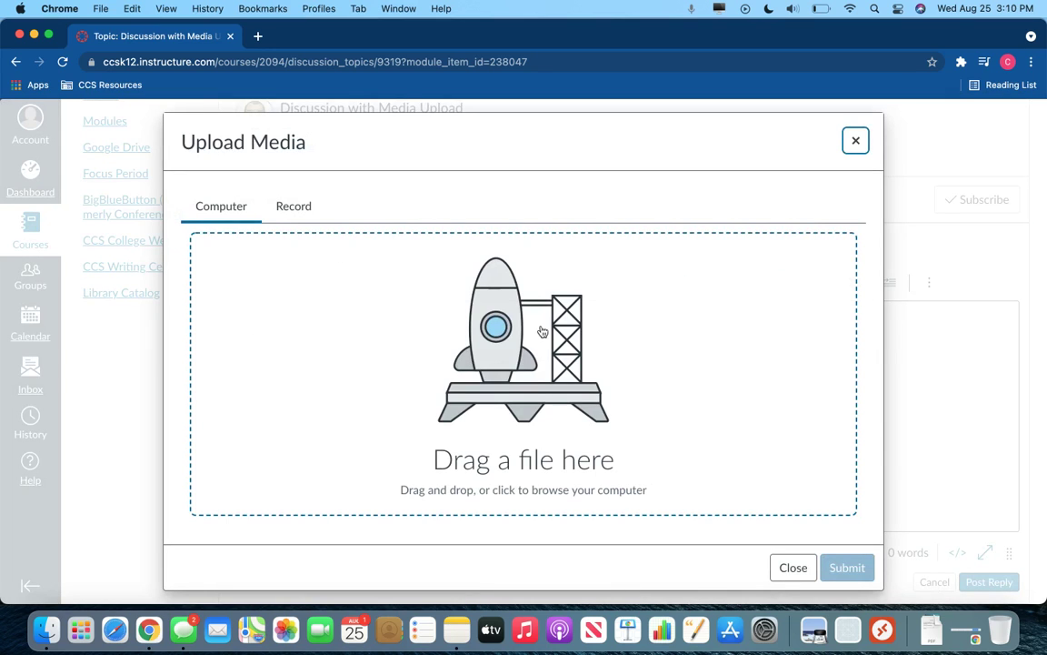
# Step: Record a webcam clip about 4 seconds long for the discussion reply and finish the recording
pyautogui.click(295, 211)
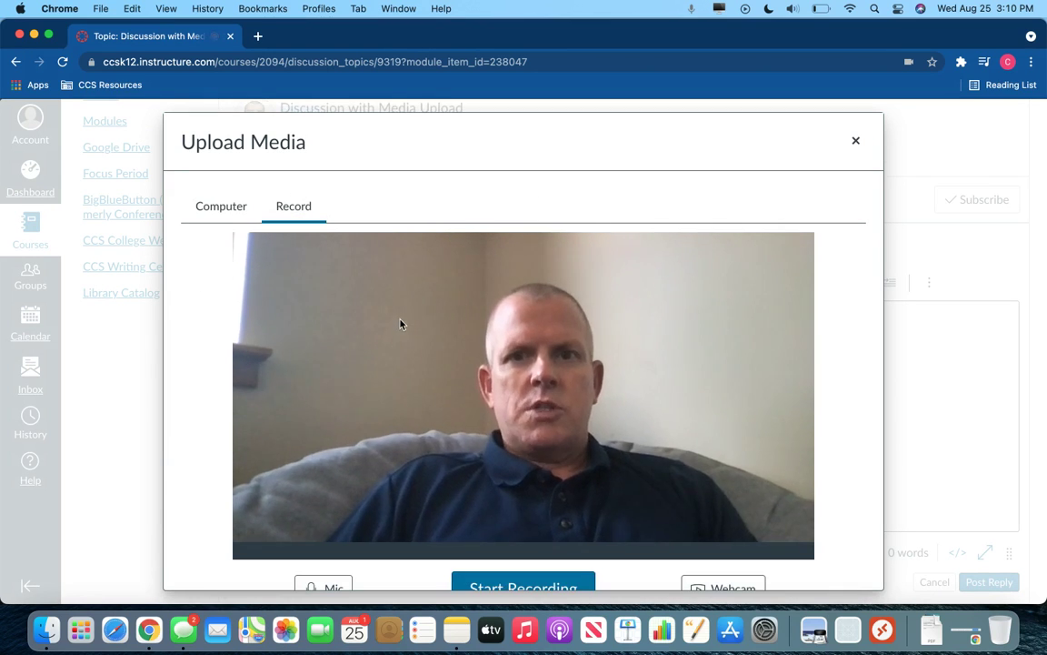
pyautogui.scroll(-2, 446, 271)
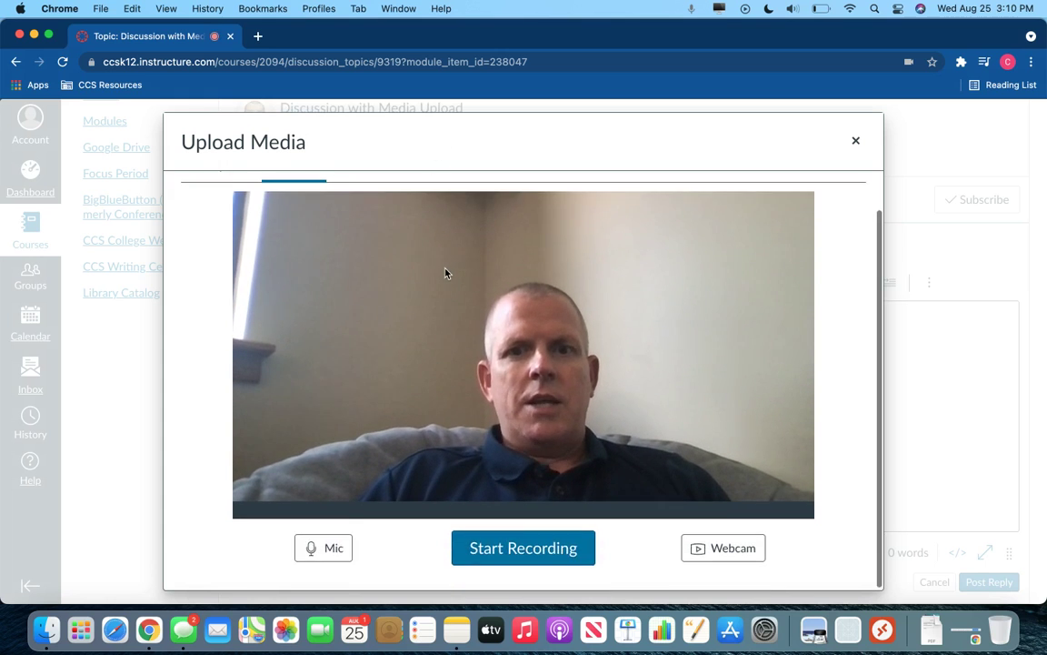
pyautogui.scroll(2, 445, 273)
pyautogui.scroll(-2, 445, 273)
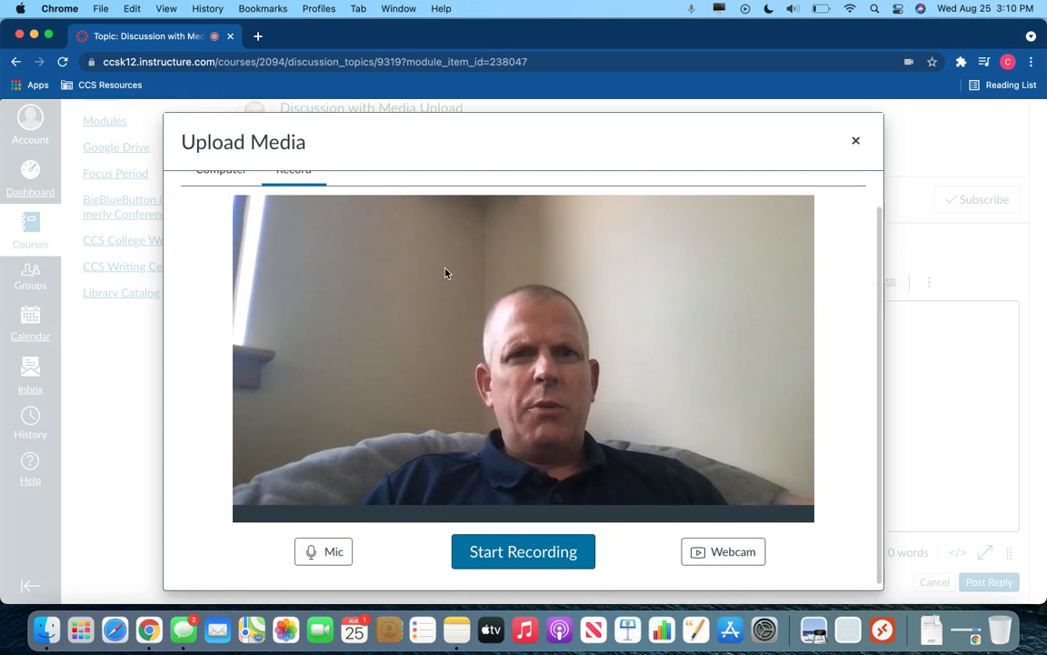
pyautogui.scroll(2, 446, 273)
pyautogui.scroll(-2, 397, 334)
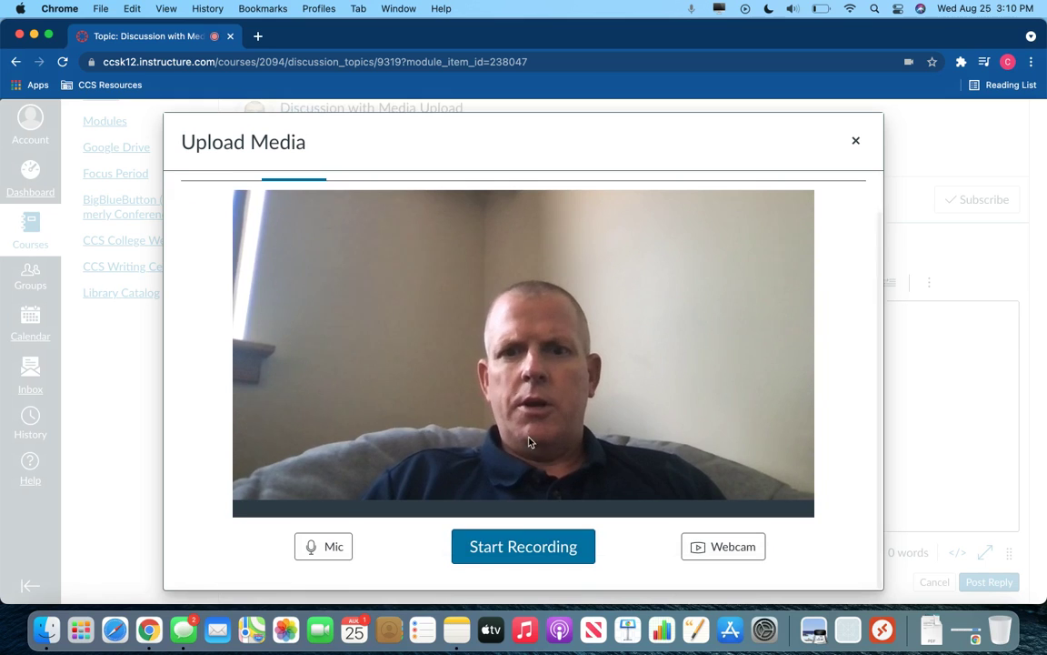
pyautogui.click(532, 549)
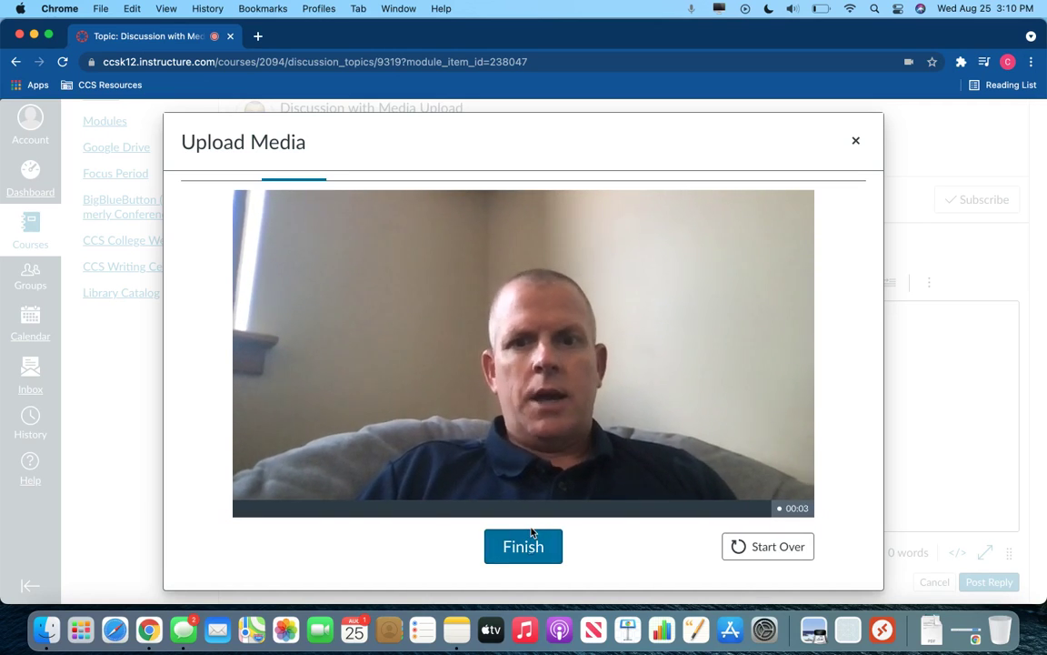
pyautogui.click(529, 547)
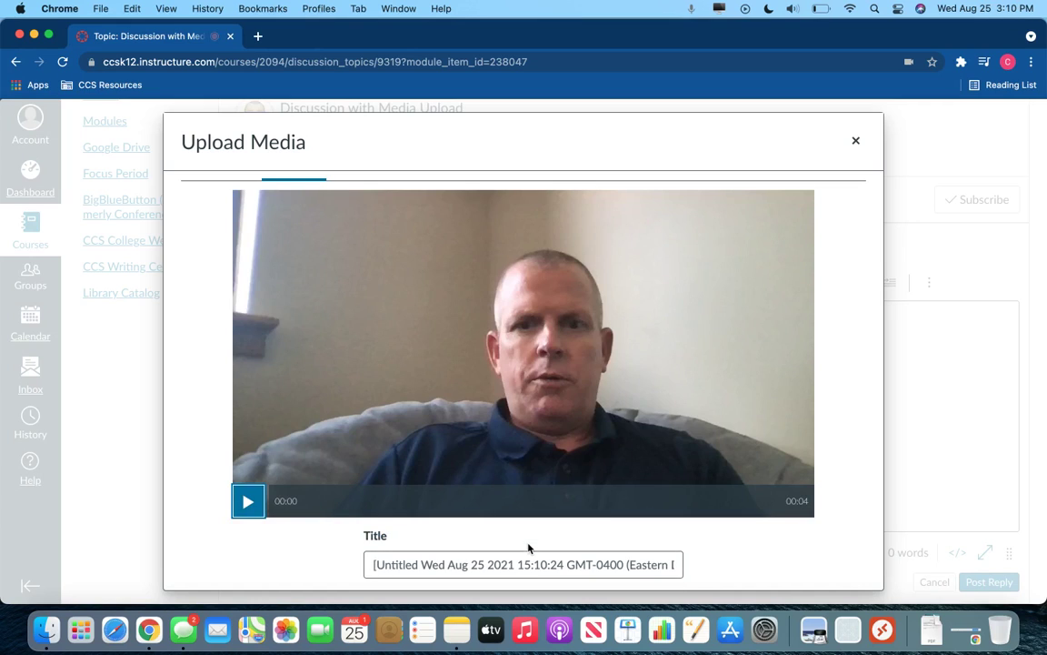
# Step: Title the recording "Discussion Response Example", save it into the reply and post the reply to the discussion
pyautogui.click(520, 558)
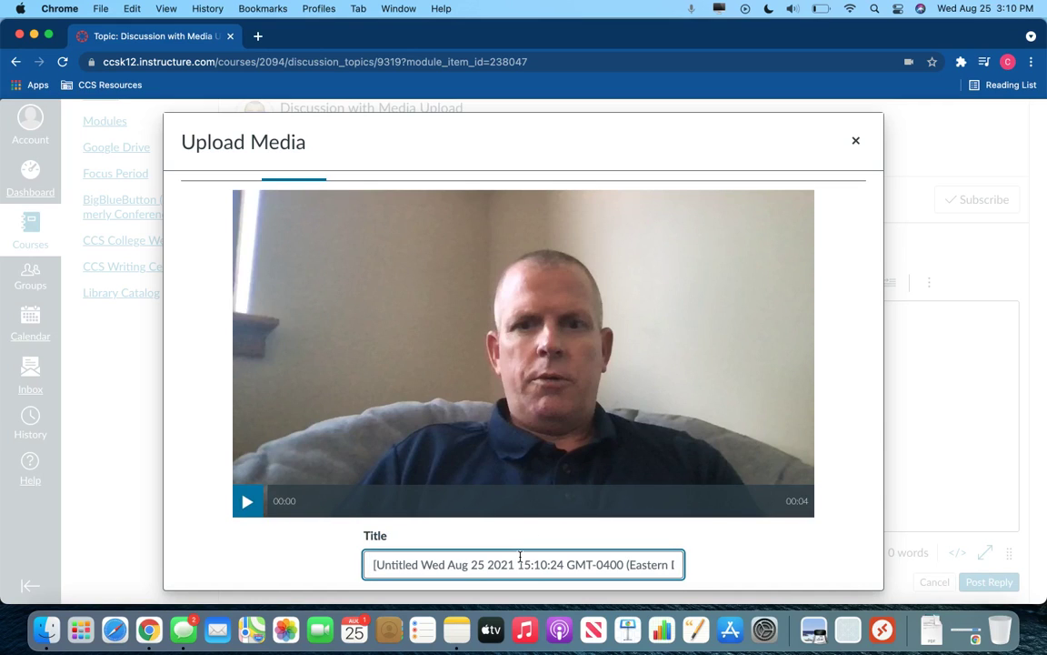
pyautogui.press('super+a')
pyautogui.write('Discussio')
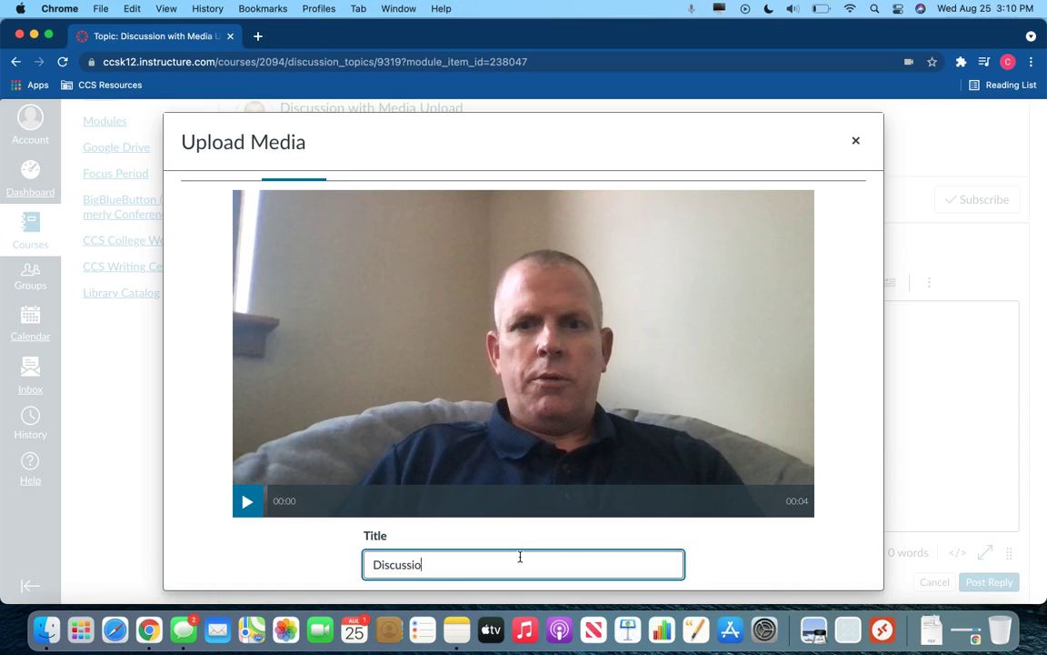
pyautogui.write('n Response Example')
pyautogui.scroll(-2, 520, 557)
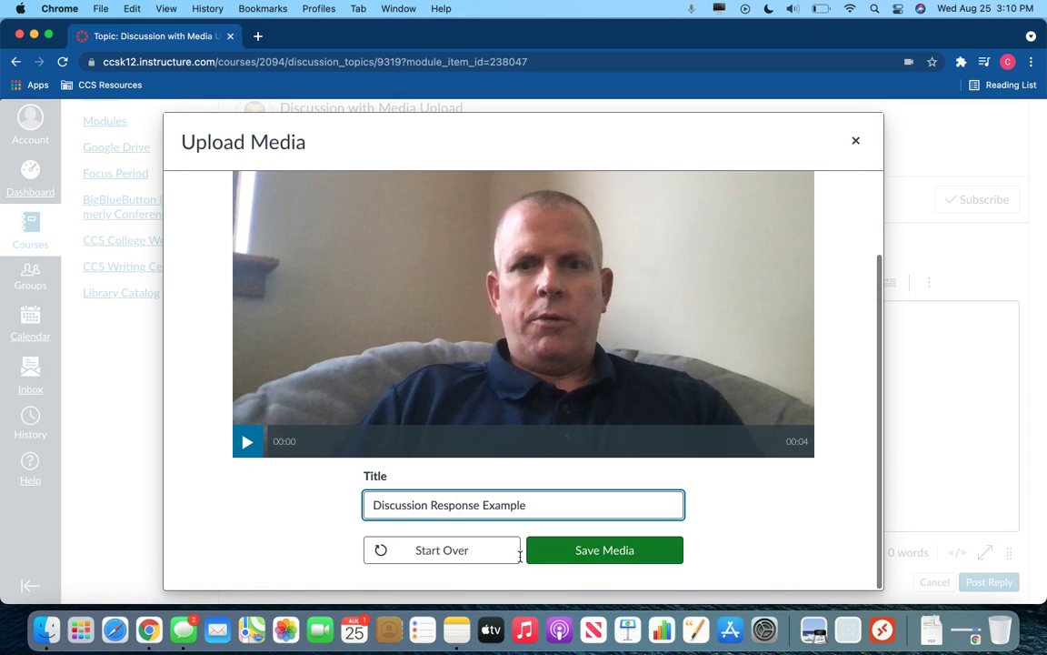
pyautogui.click(607, 556)
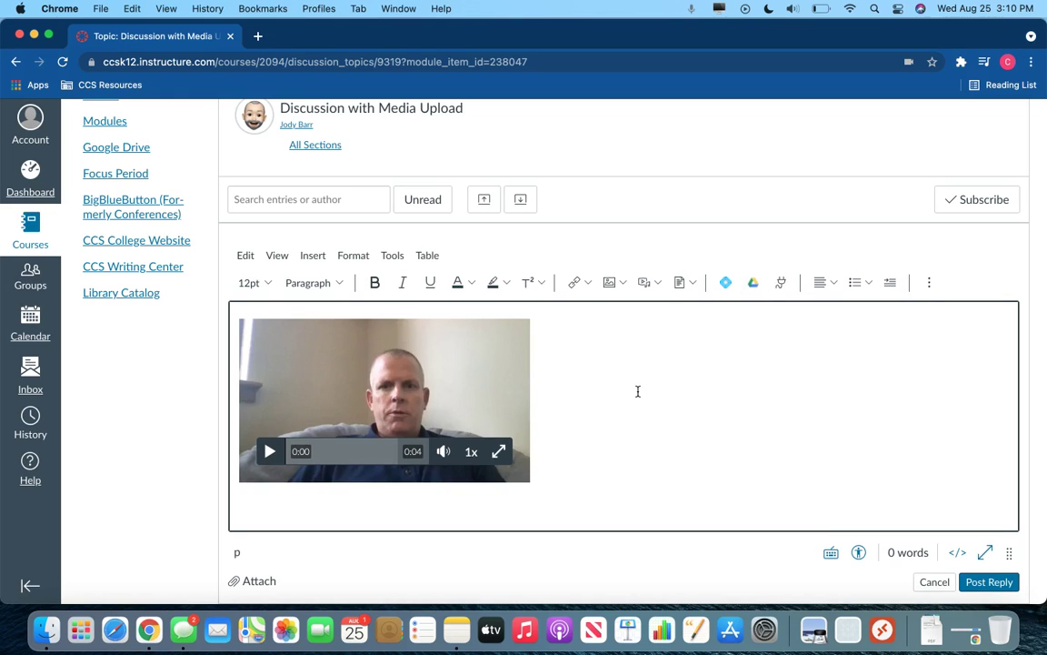
pyautogui.click(714, 464)
pyautogui.click(989, 582)
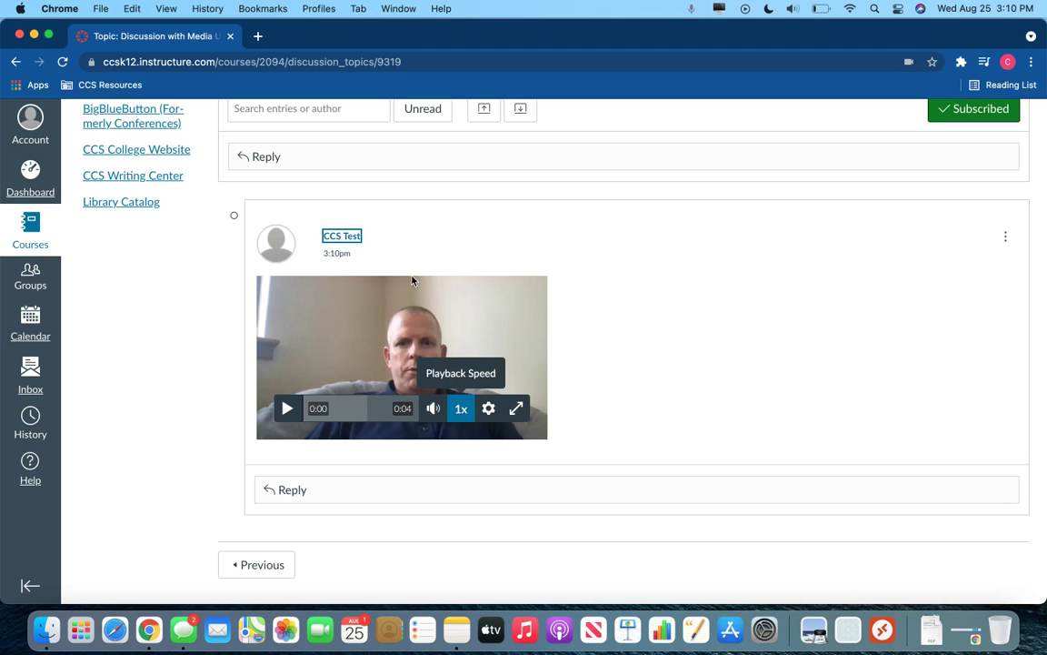
# Step: Switch back to the teacher's browser window and open Discussion with Media Upload from the Unit 2 module
pyautogui.hotkey('ctrl', 'Up')
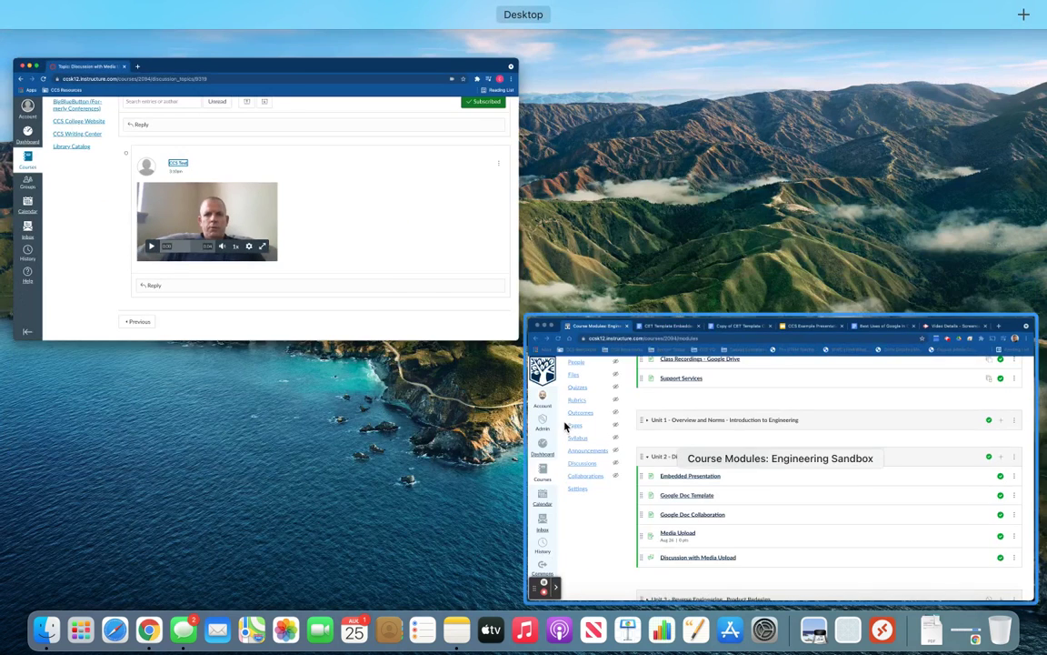
pyautogui.click(546, 386)
pyautogui.click(348, 519)
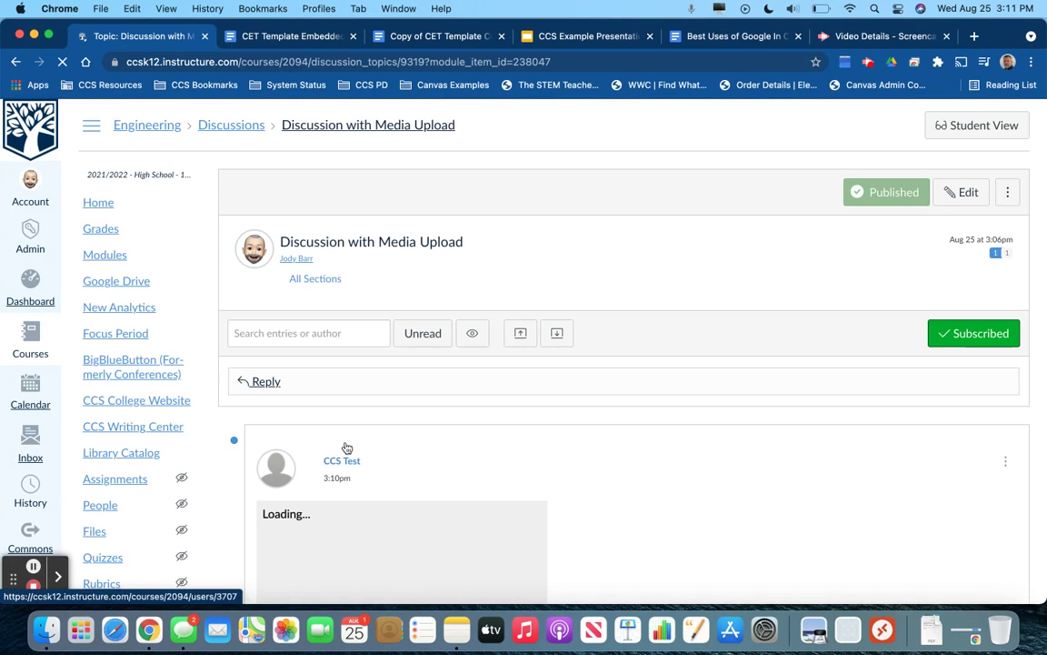
# Step: Play the student's recorded video reply in the discussion thread
pyautogui.scroll(-4, 379, 452)
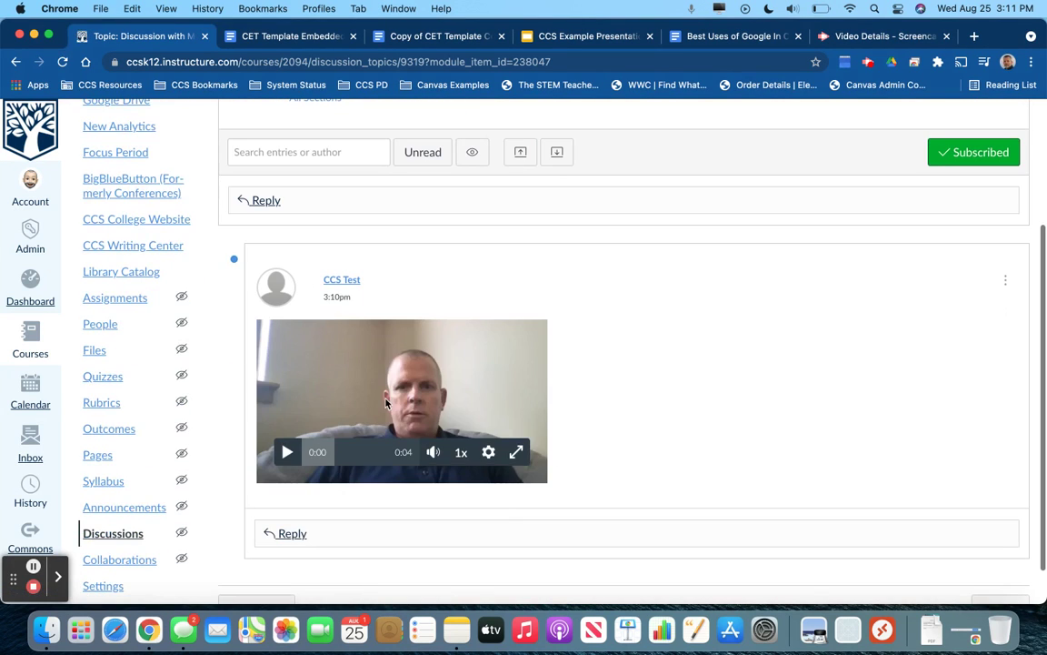
pyautogui.click(287, 452)
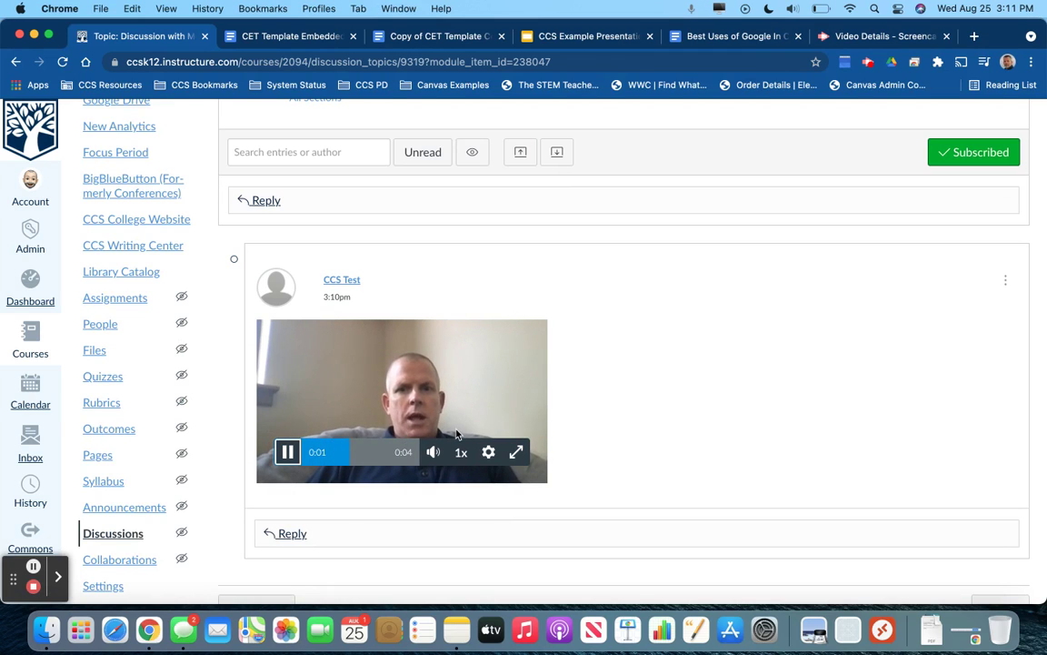
pyautogui.click(288, 453)
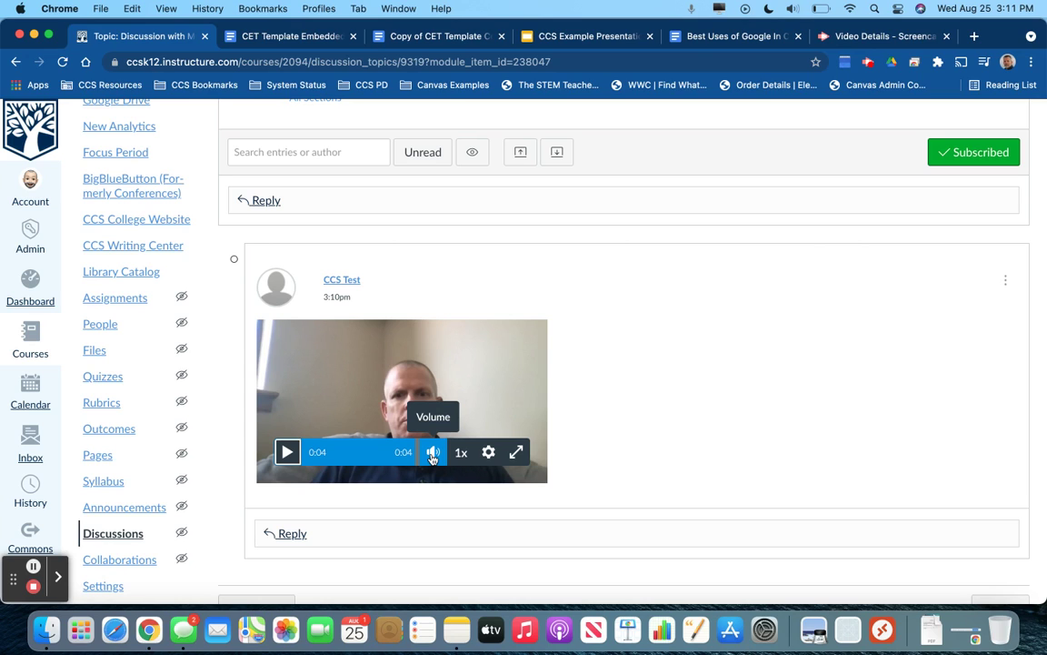
pyautogui.scroll(5, 433, 457)
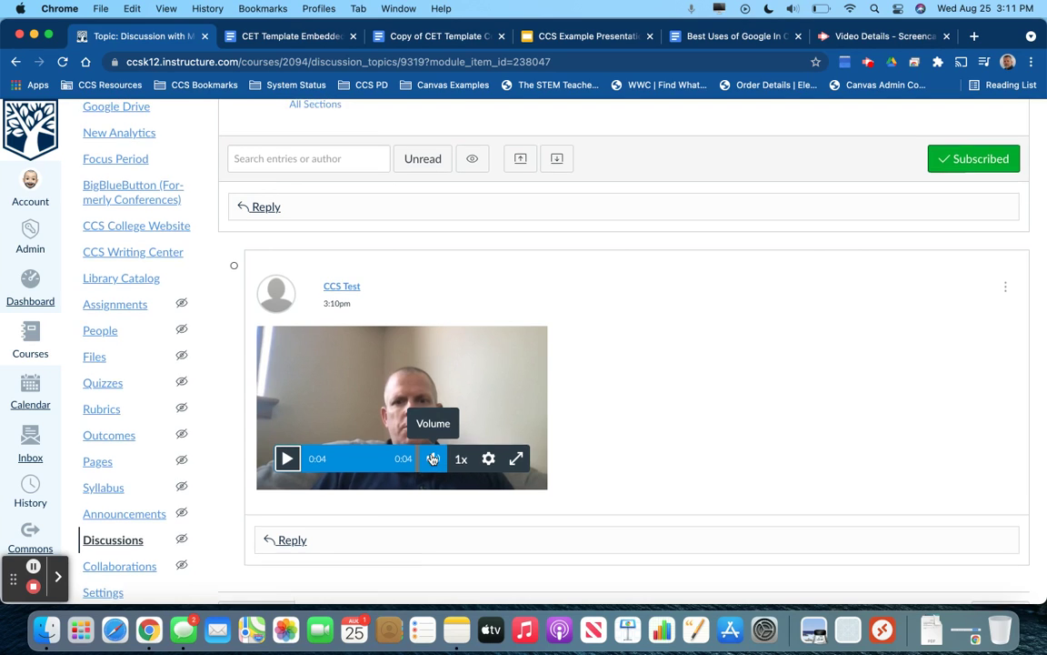